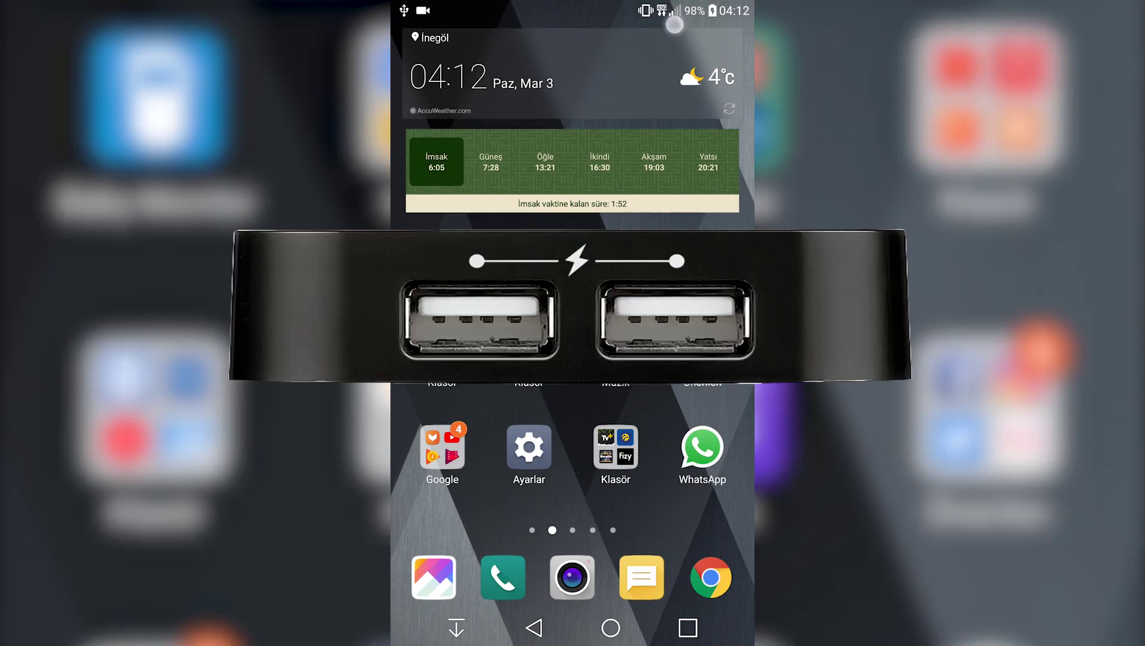
Step: Open the phone's USB connection options from the Dosya aktarımı notification
left_click_drag(673, 11, 682, 180)
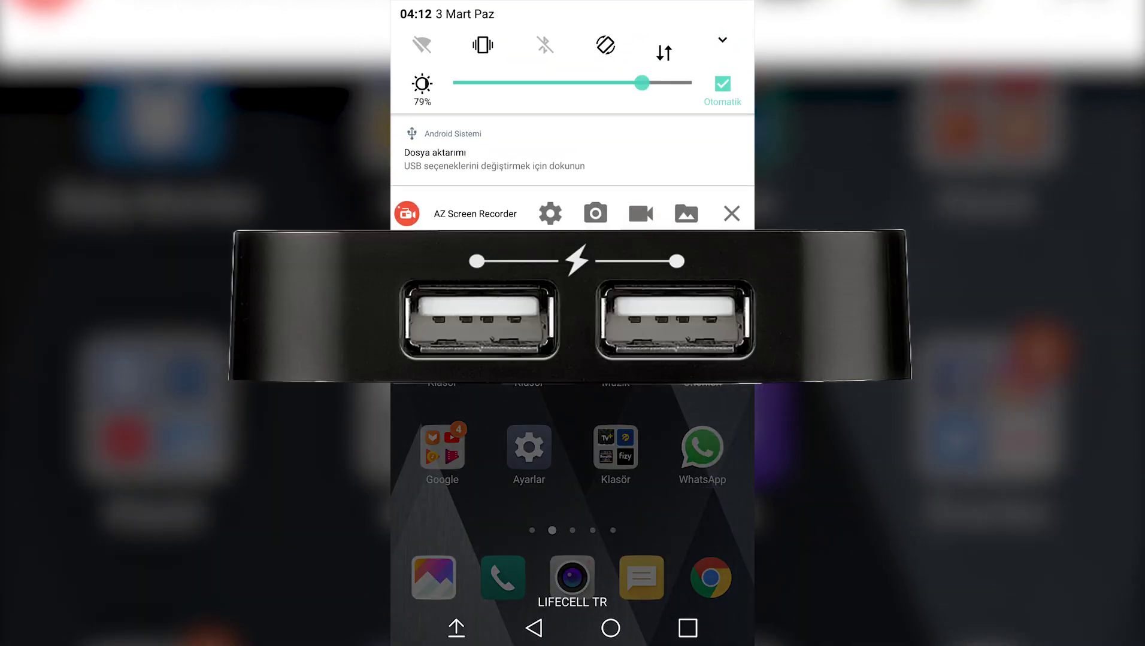
left_click(698, 156)
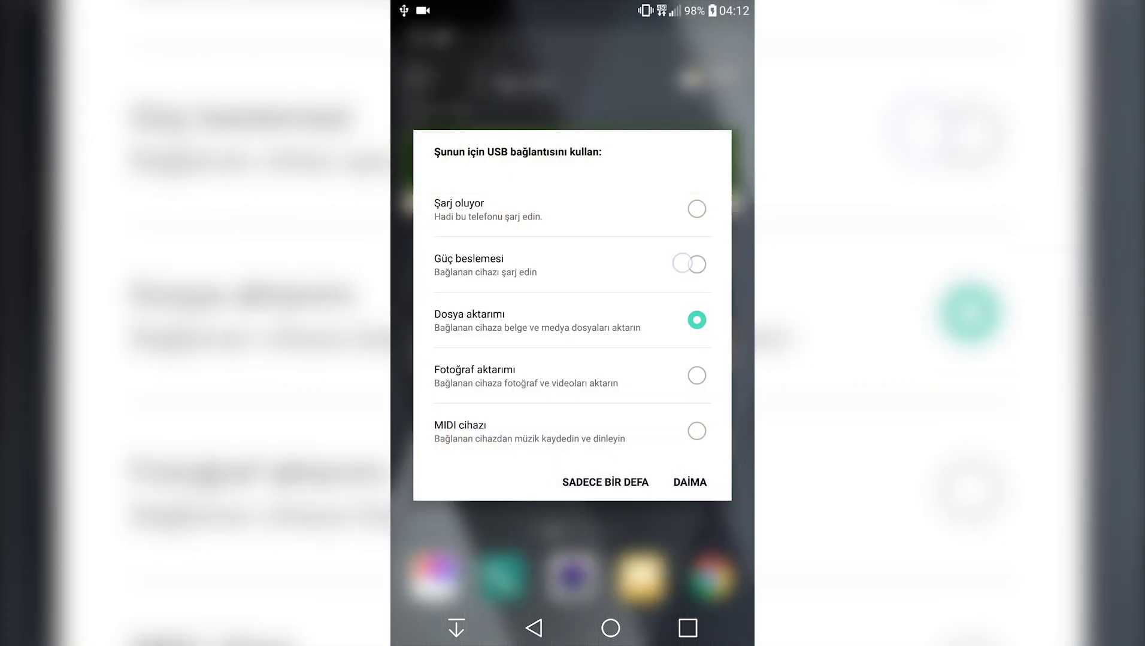
Step: Try the USB modes Güç beslemesi, Şarj oluyor, Dosya aktarımı, Fotoğraf aktarımı and MIDI cihazı one after another
left_click(682, 262)
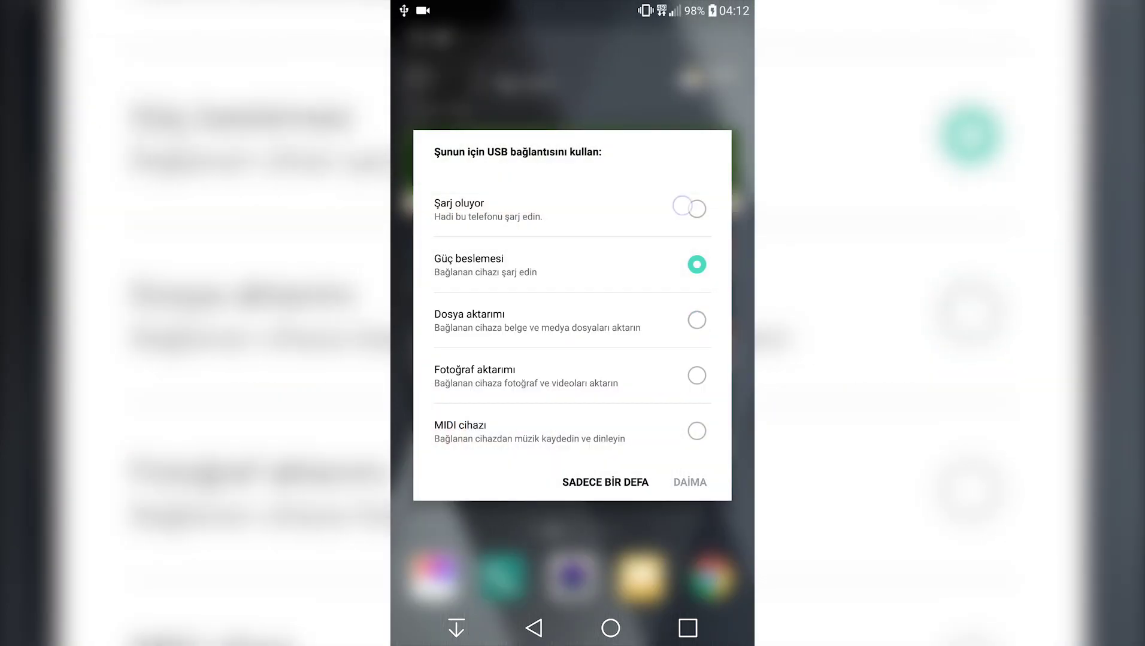
left_click(682, 205)
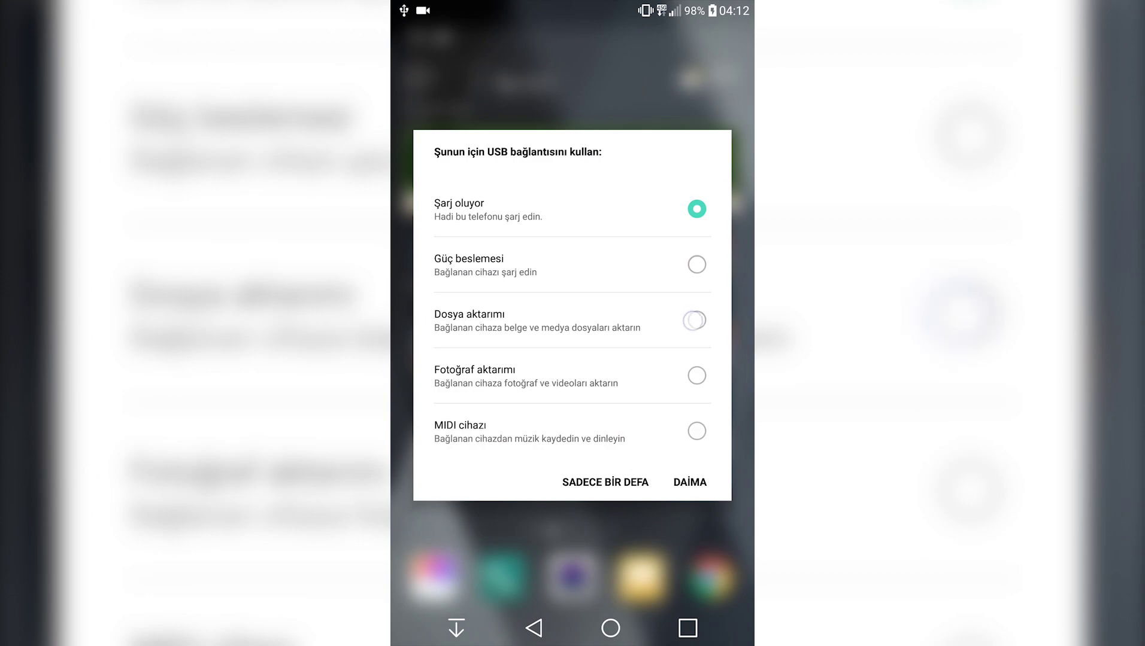
left_click(692, 321)
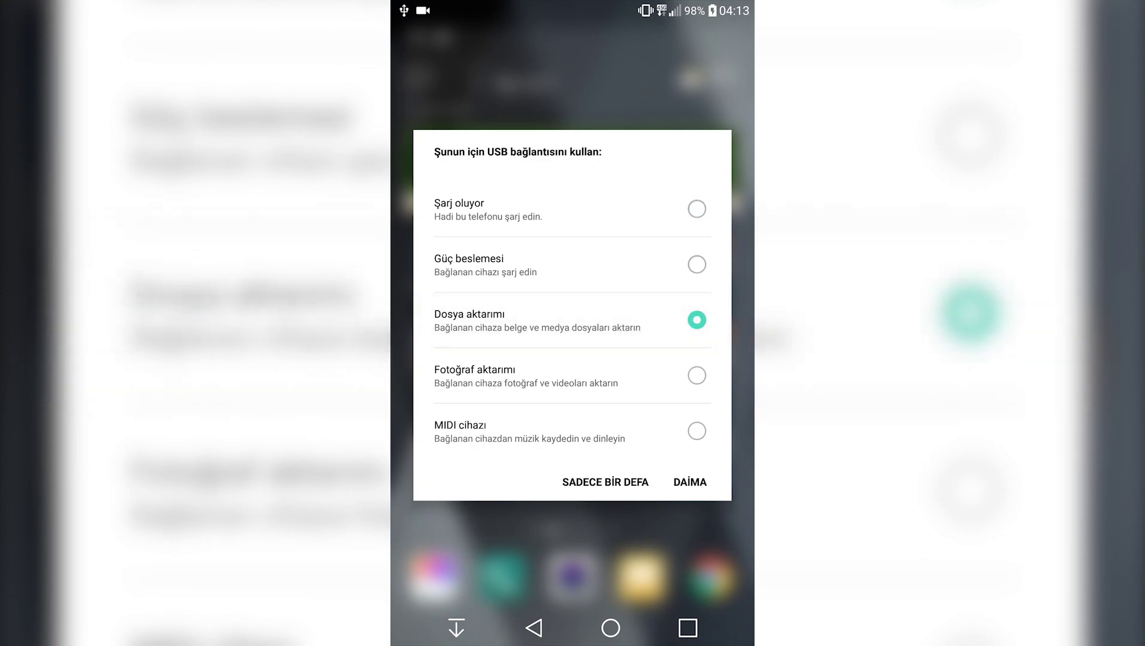
left_click(690, 374)
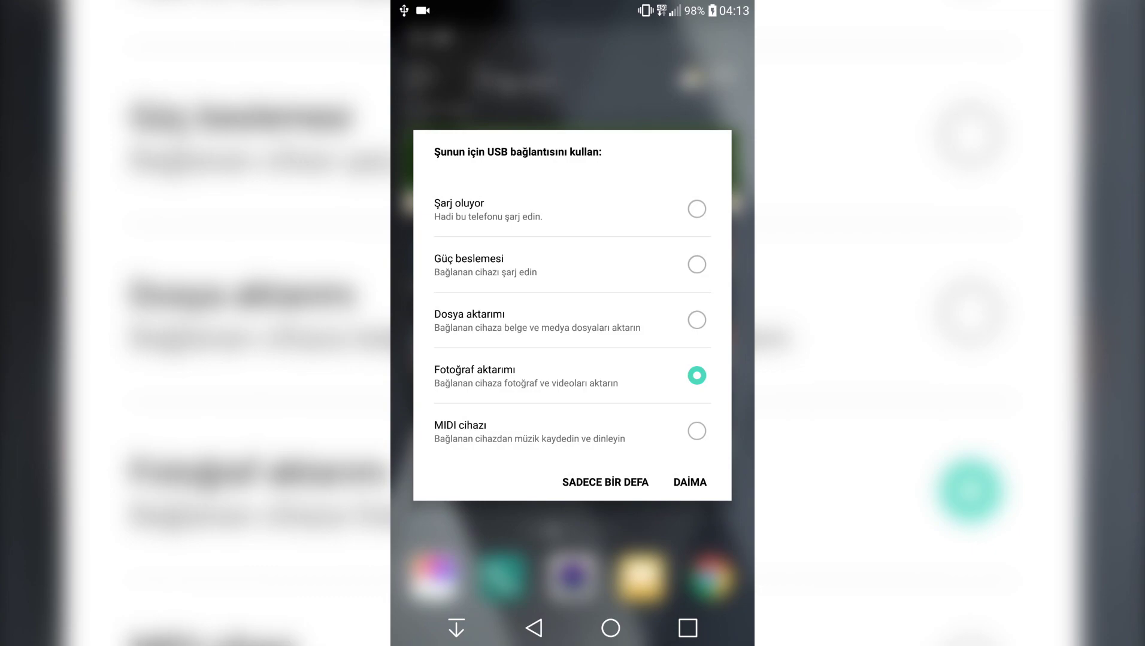
left_click(696, 431)
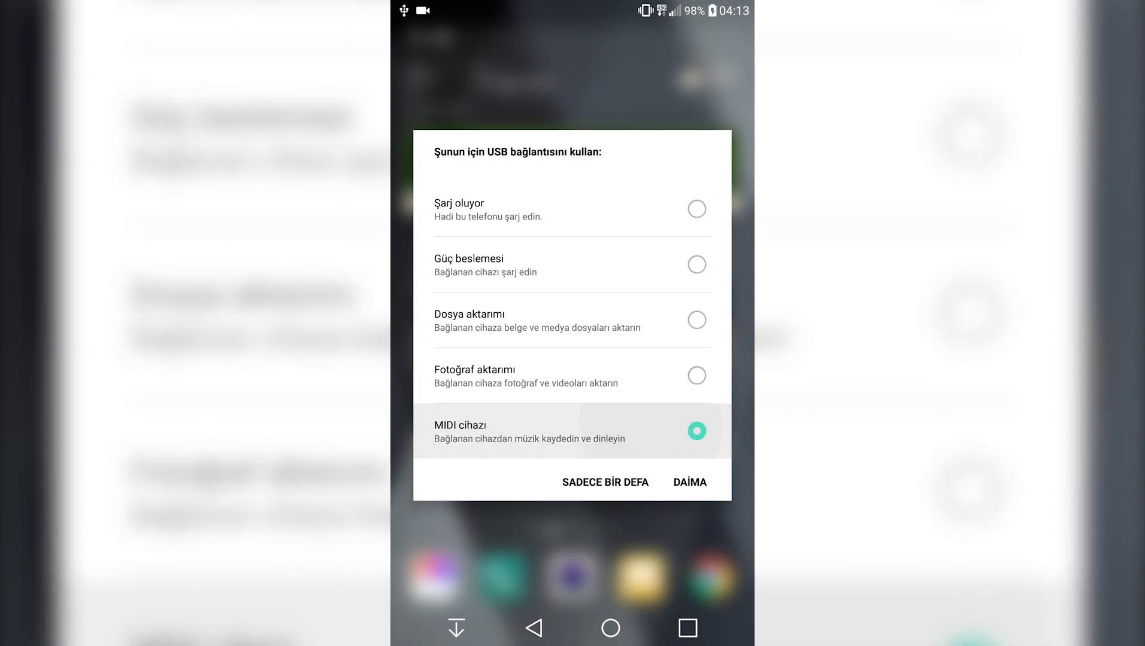
Step: Set the USB connection to Dosya aktarımı and allow it to be used always
left_click(682, 331)
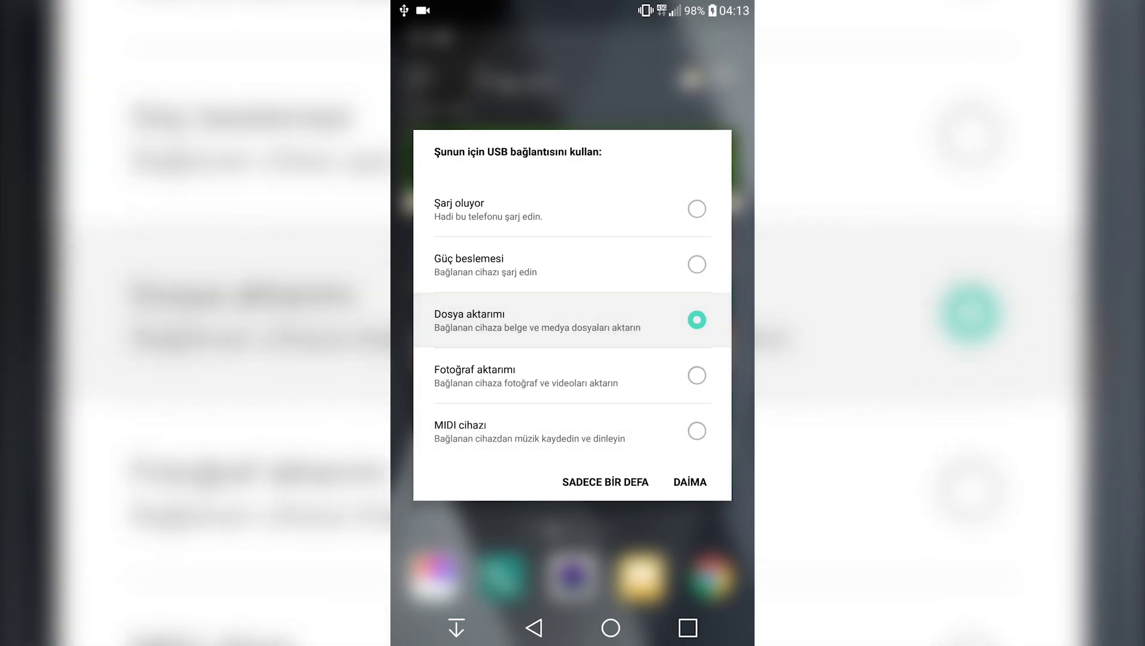
left_click(696, 479)
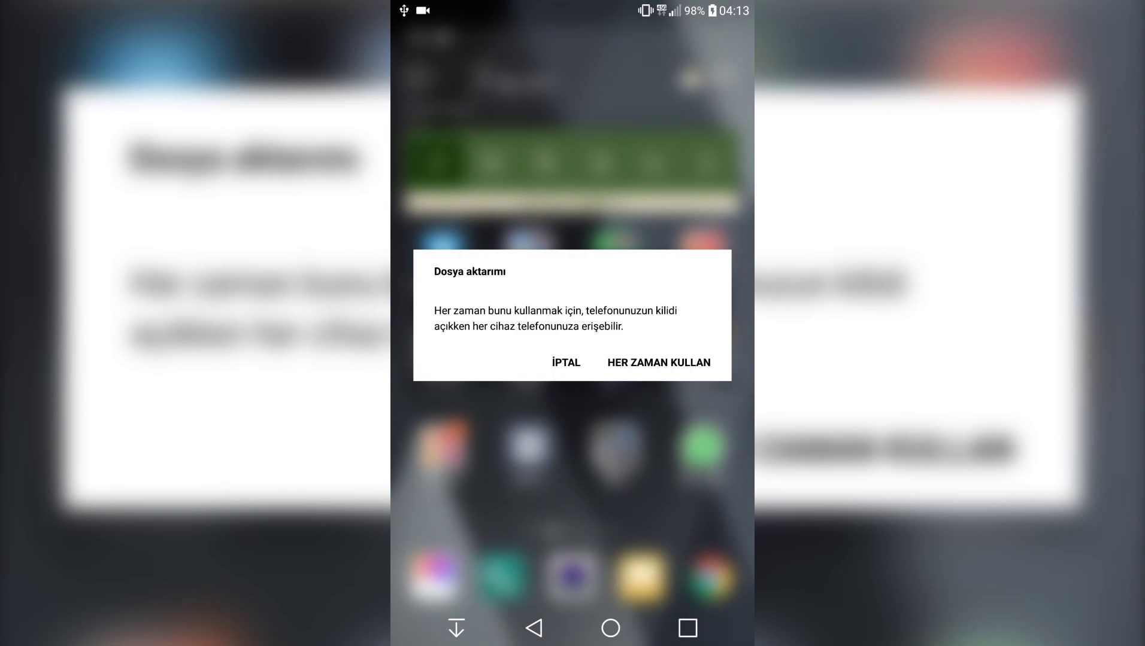
left_click(659, 362)
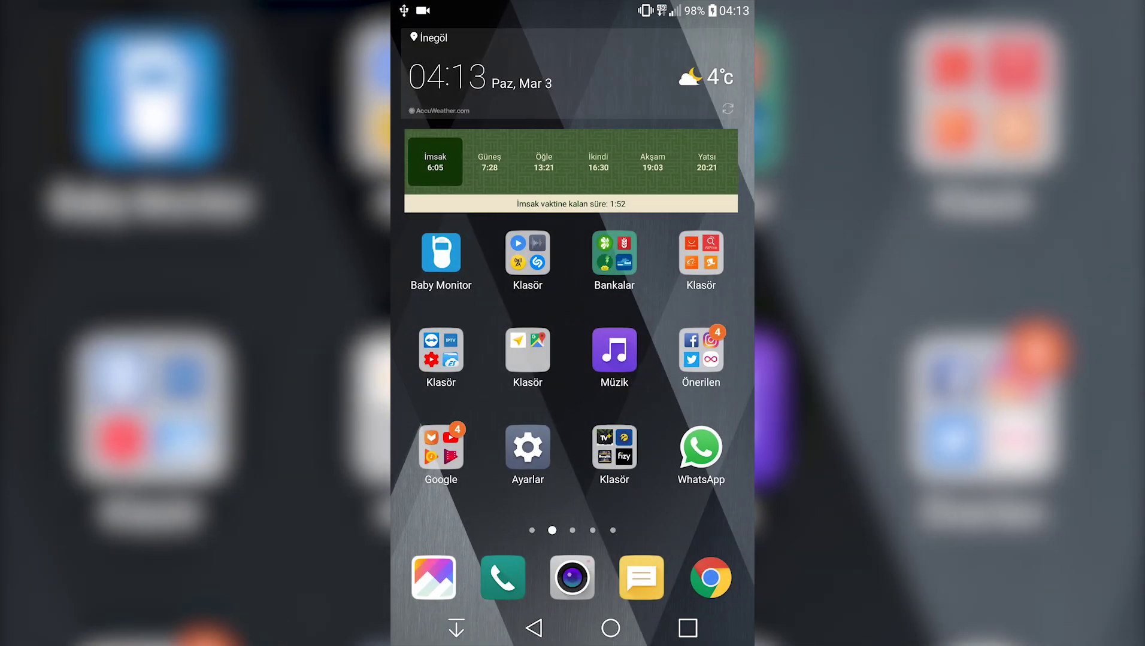
Step: Switch the USB mode to MIDI cihazı, return it to Dosya aktarımı and apply that choice permanently
left_click_drag(551, 287, 554, 419)
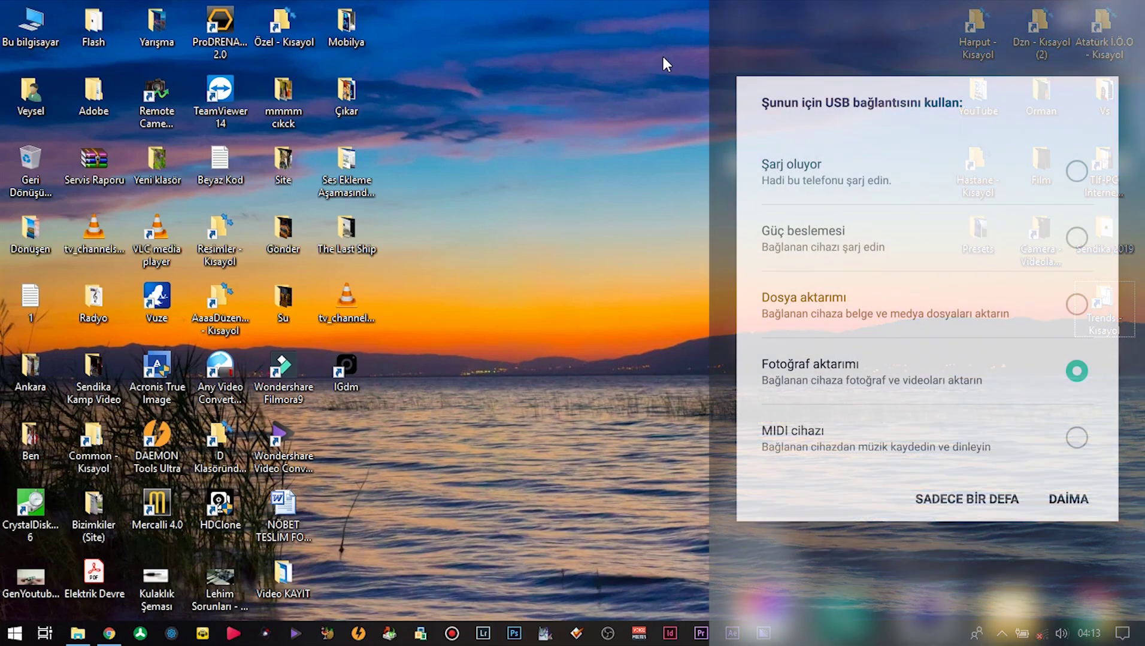
left_click(1076, 438)
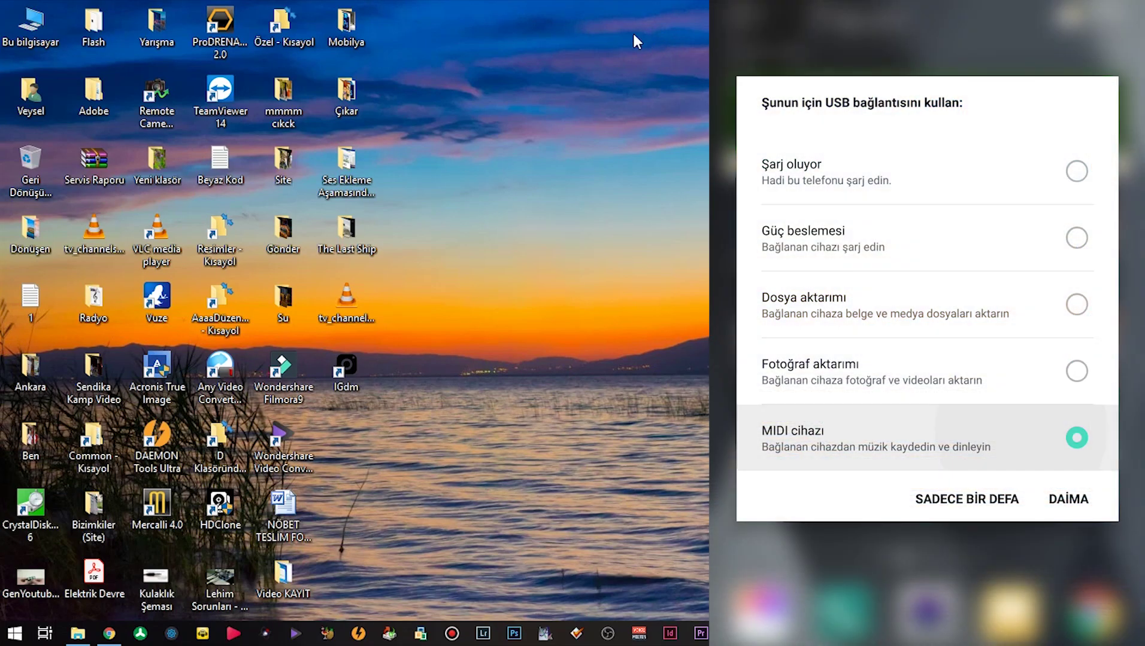
left_click(1076, 305)
left_click(1076, 496)
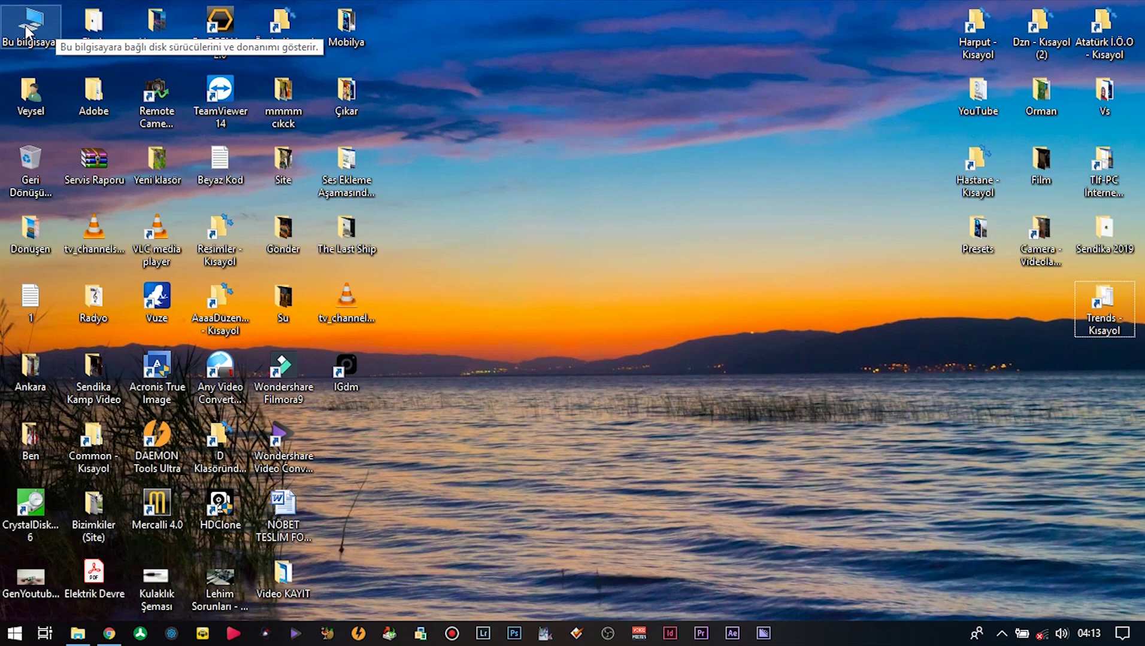
Step: Open the internal storage (Dahili dep birimi) of the connected V20 phone on the computer
double_click(26, 30)
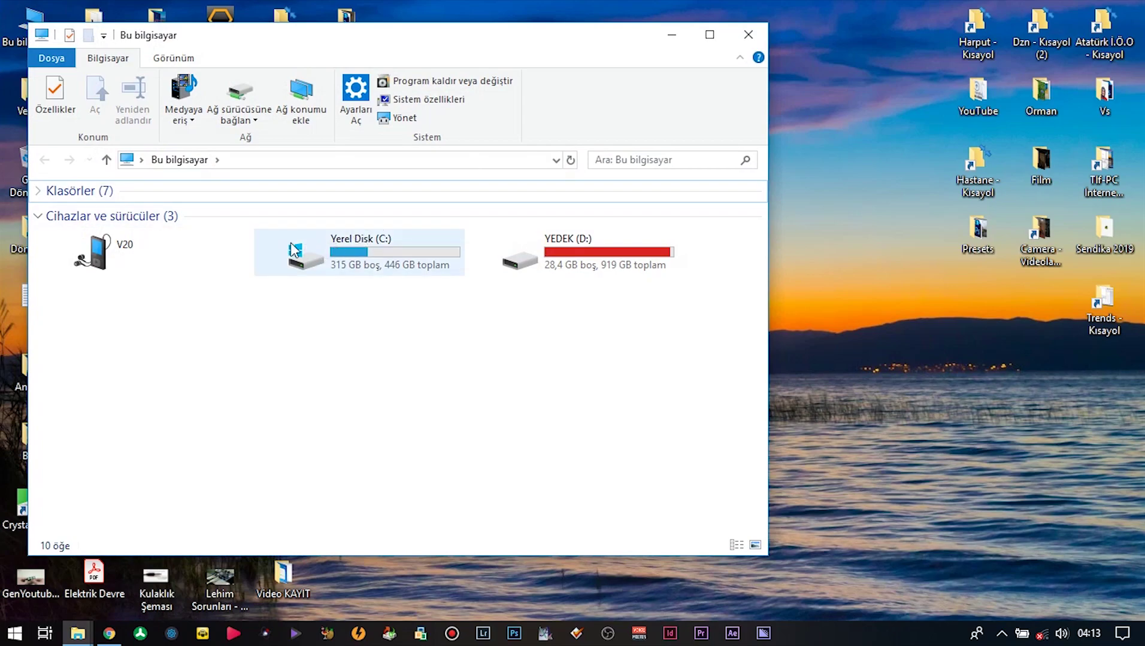
left_click(199, 263)
double_click(200, 263)
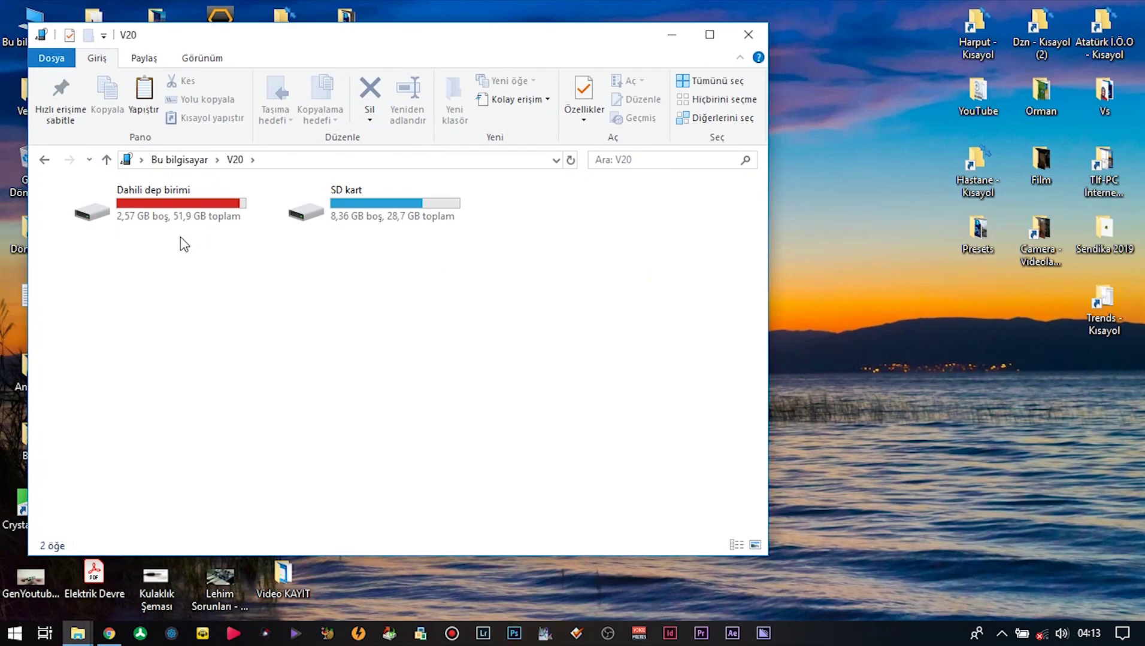
double_click(179, 214)
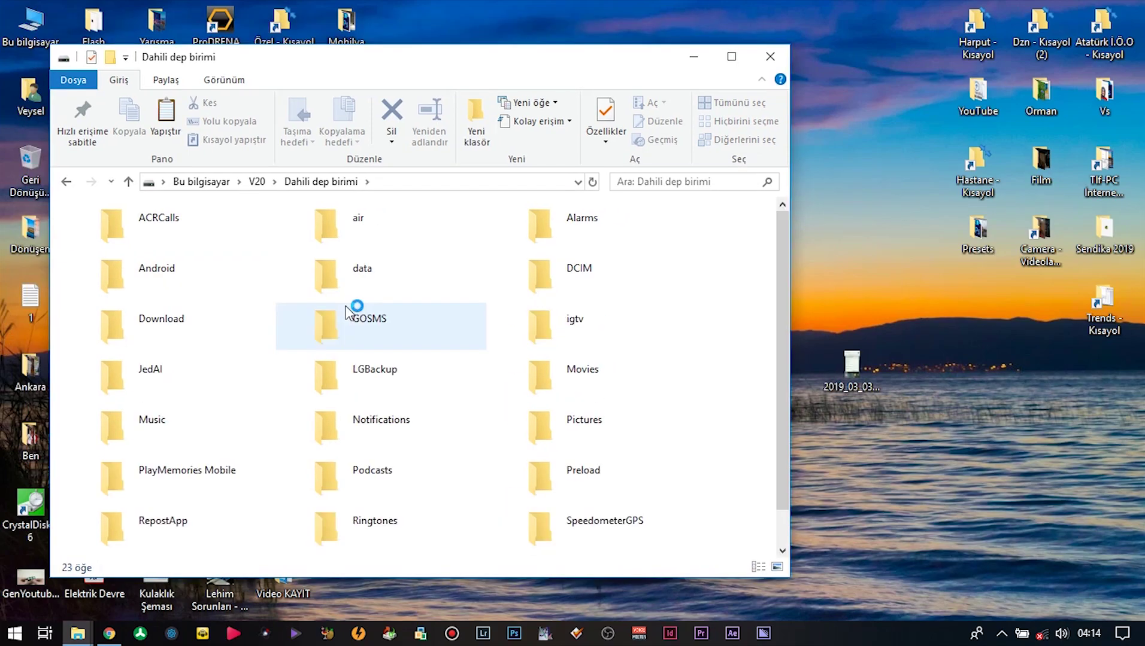
Step: Open the Camera folder inside the phone's DCIM folder and look through its photos
left_click(348, 297)
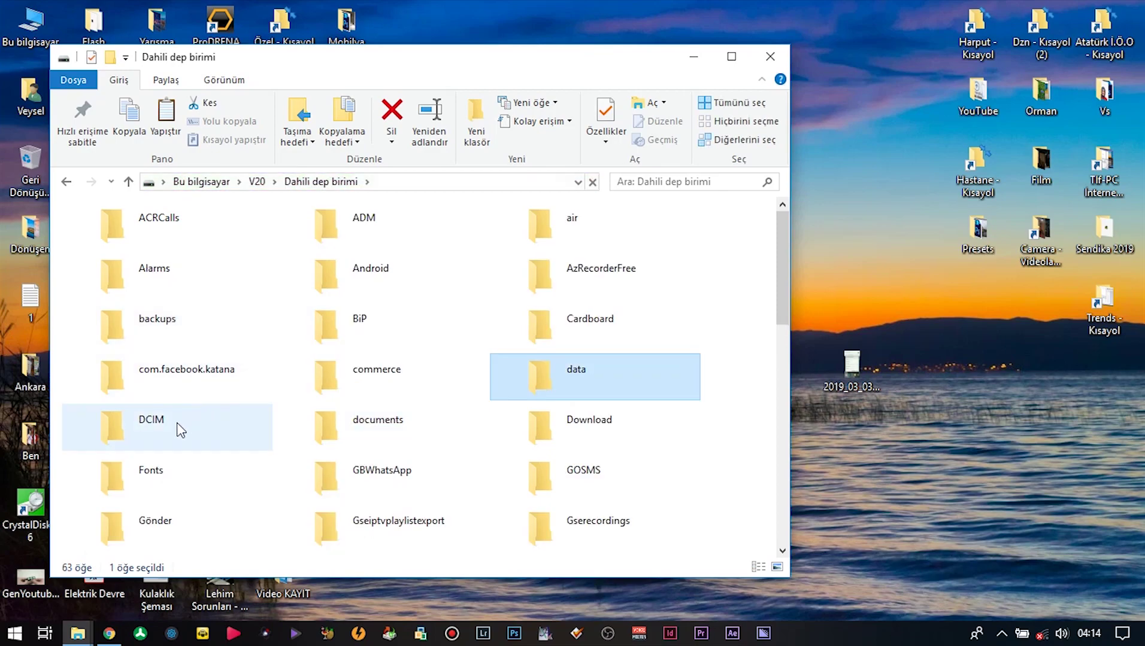
double_click(176, 423)
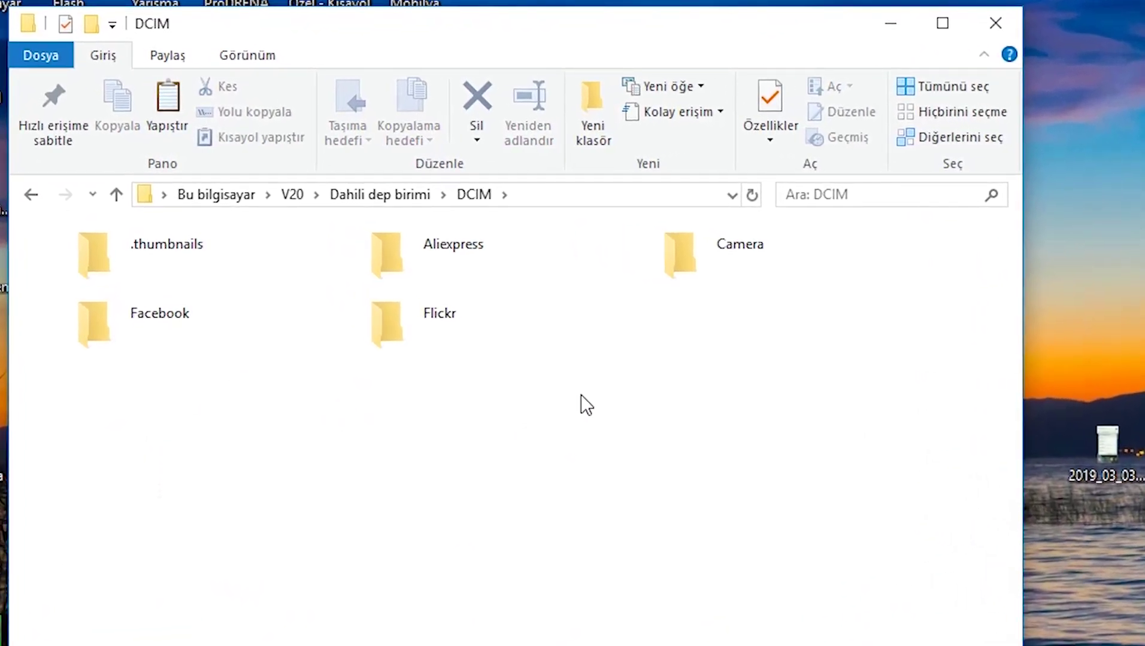
left_click(690, 264)
double_click(690, 264)
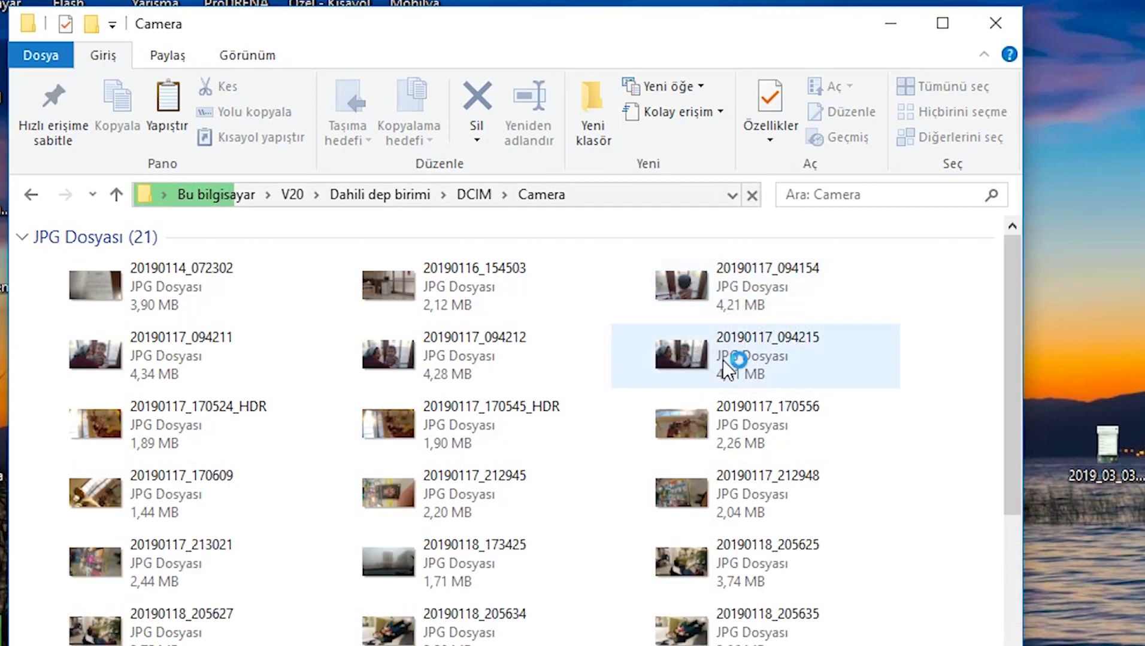
scroll(746, 423, "down", 8)
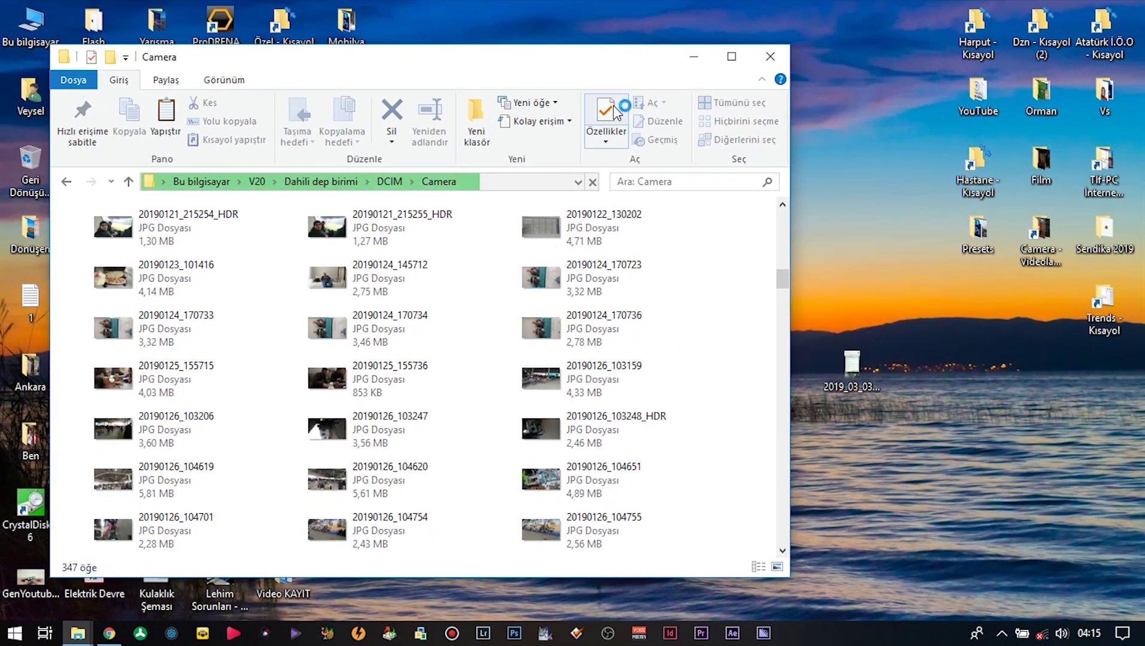
Step: Minimize the Camera window and create a desktop folder named Telefon Kamera
left_click(693, 56)
right_click(587, 60)
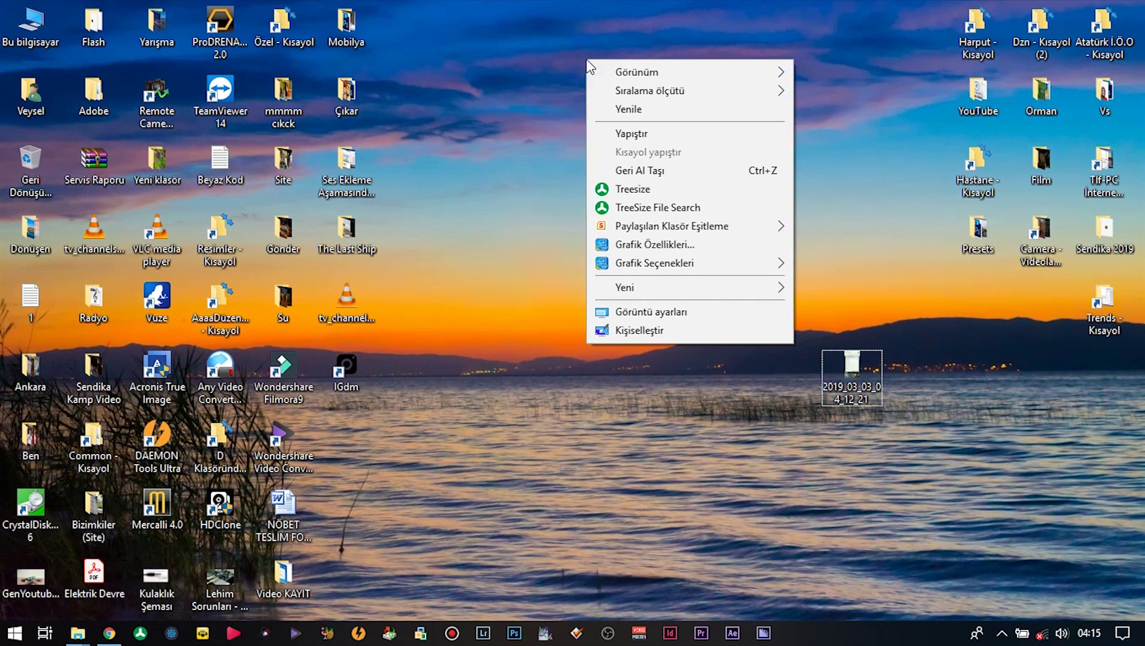
mouse_move(657, 286)
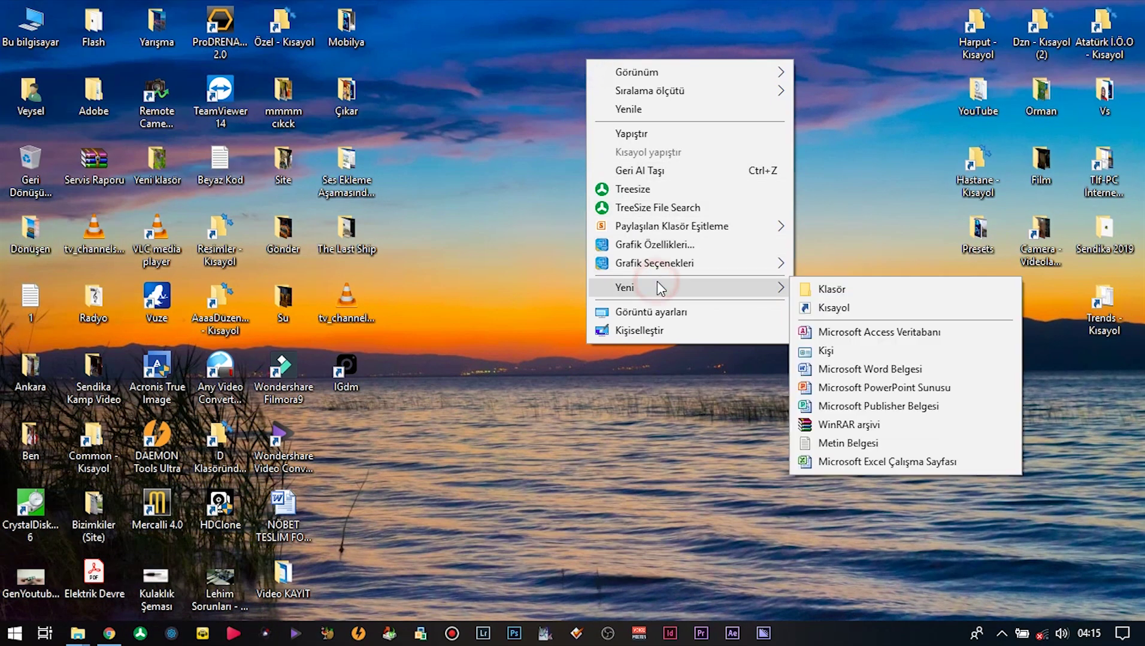
left_click(861, 294)
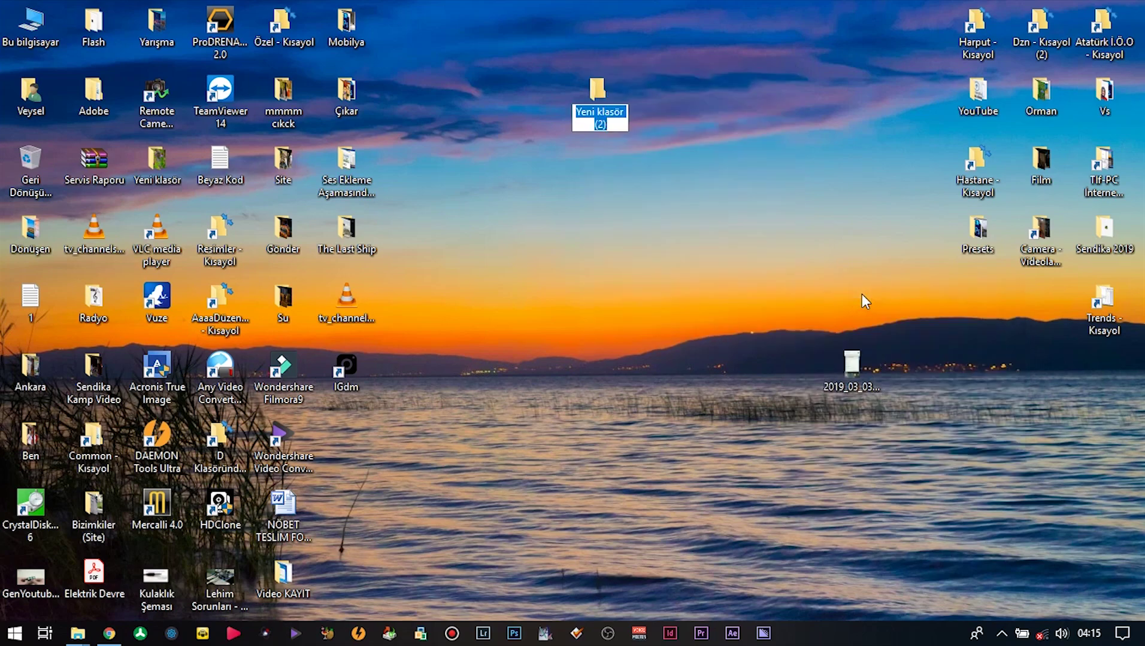
type("Telefon Kamera")
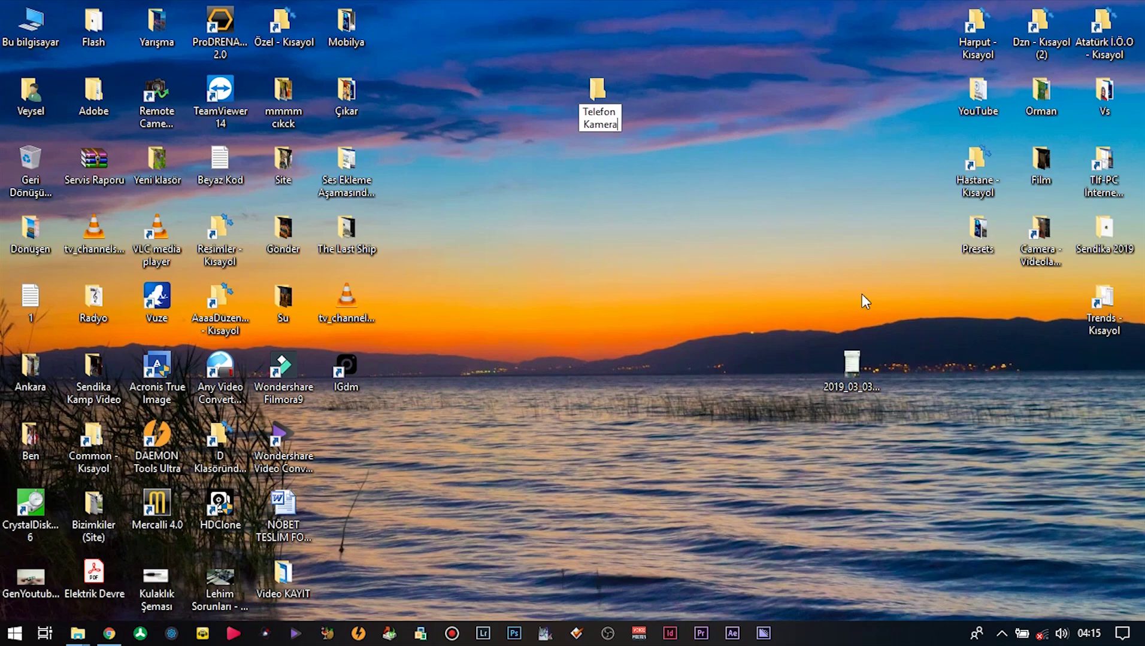
key("Return")
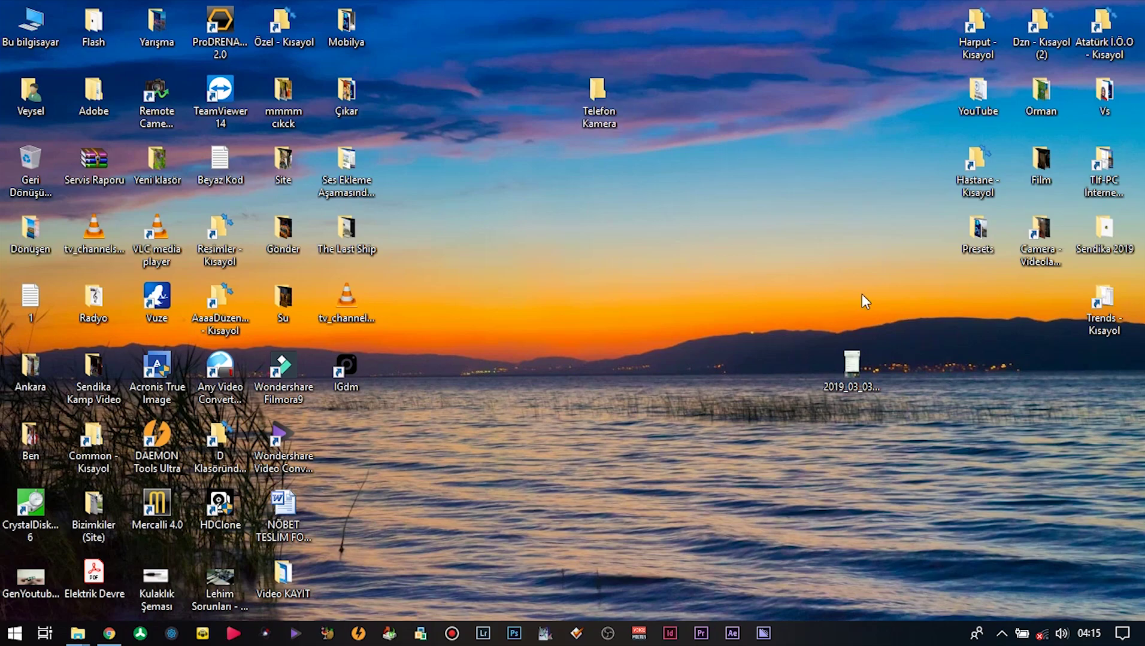
Step: Open the Telefon Kamera folder and place the phone's Camera window beside it with all its files selected
key("Return")
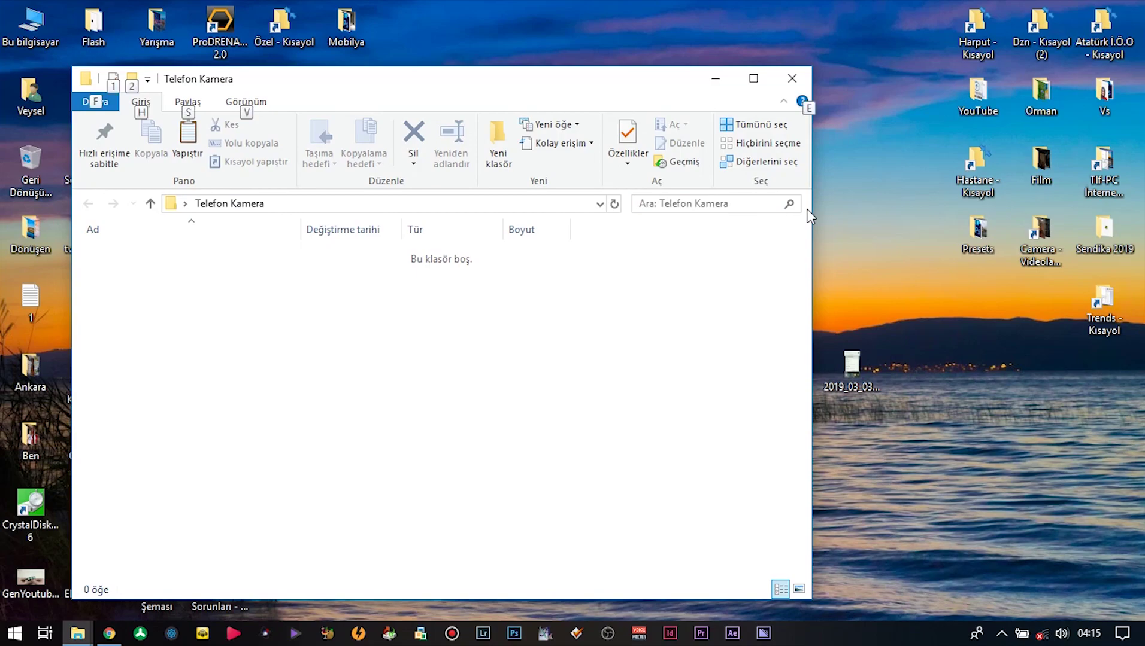
left_click(77, 633)
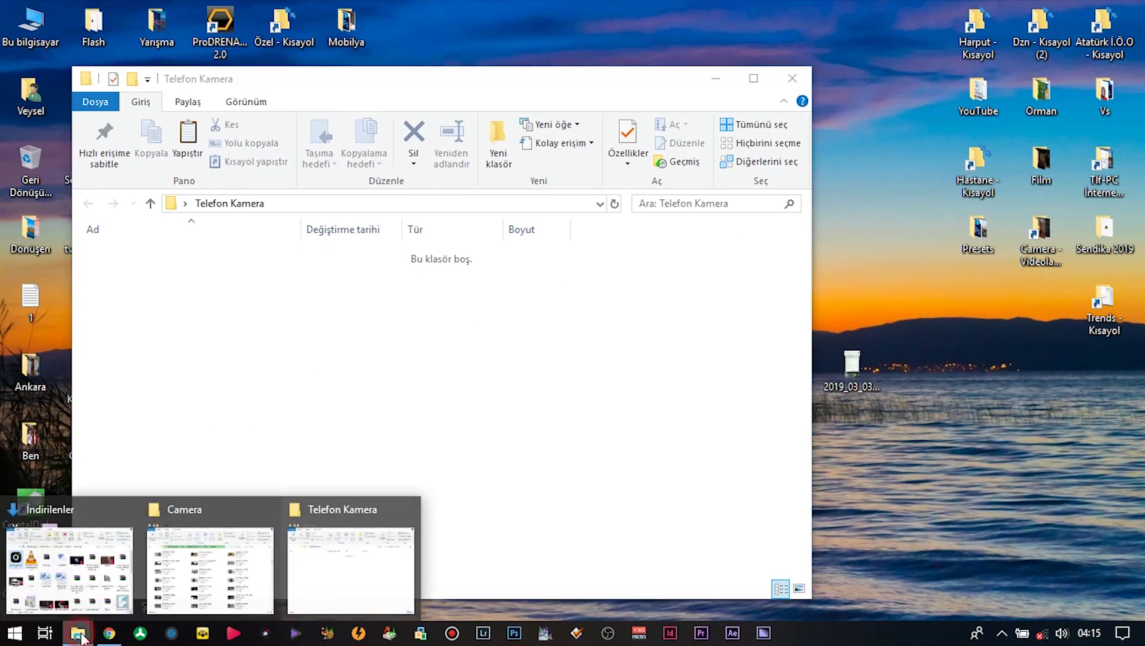
left_click(214, 576)
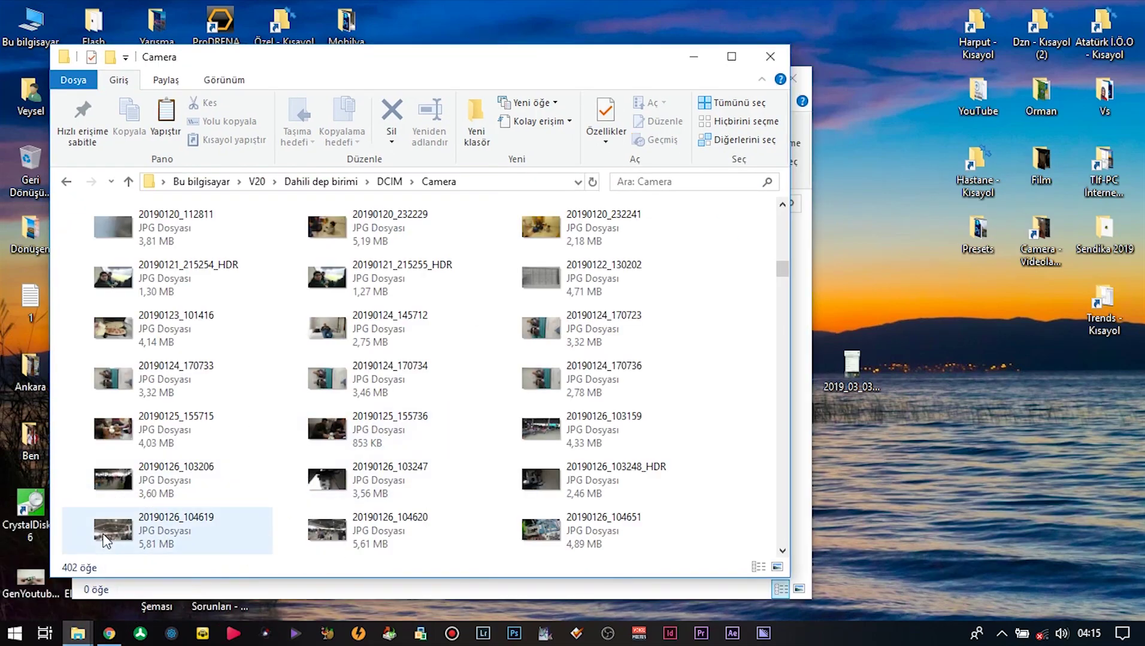
left_click(120, 479)
key("ctrl+a")
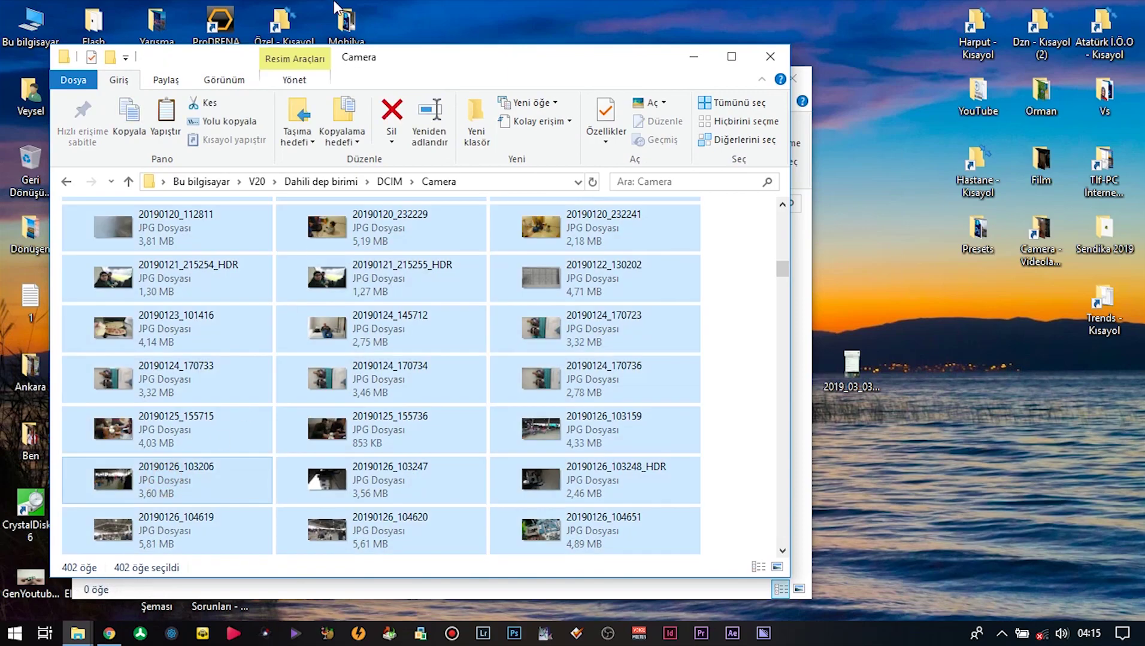
left_click_drag(278, 52, 590, 71)
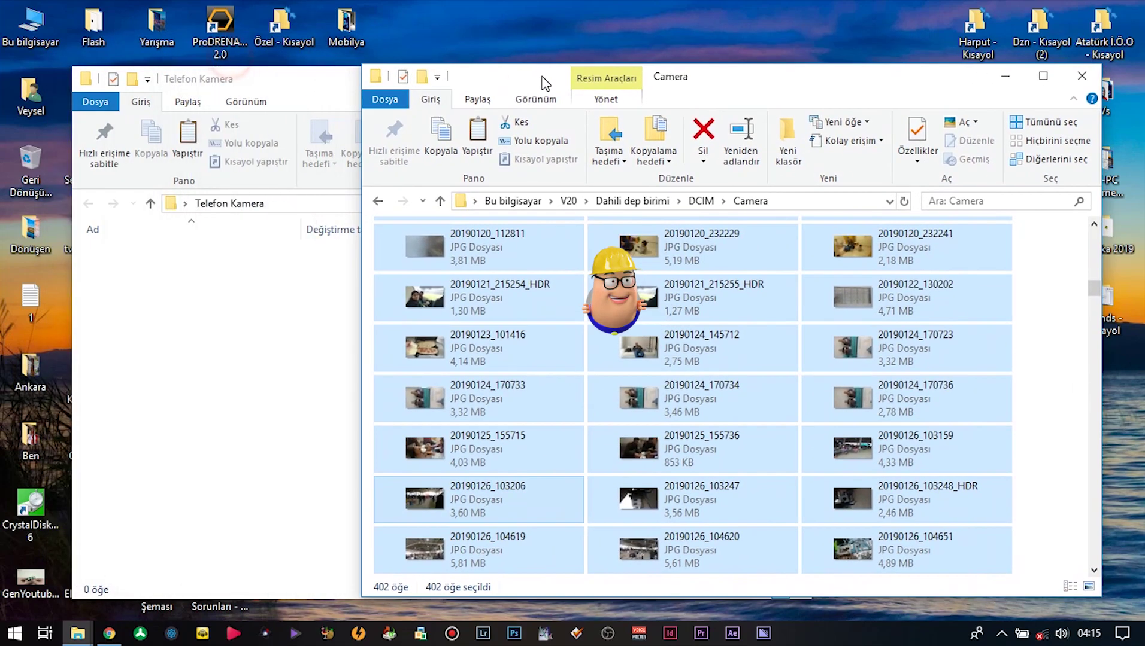
Step: Copy the selected Camera files to the clipboard and bring up the paste options in the Telefon Kamera folder
left_click(543, 250)
right_click(543, 250)
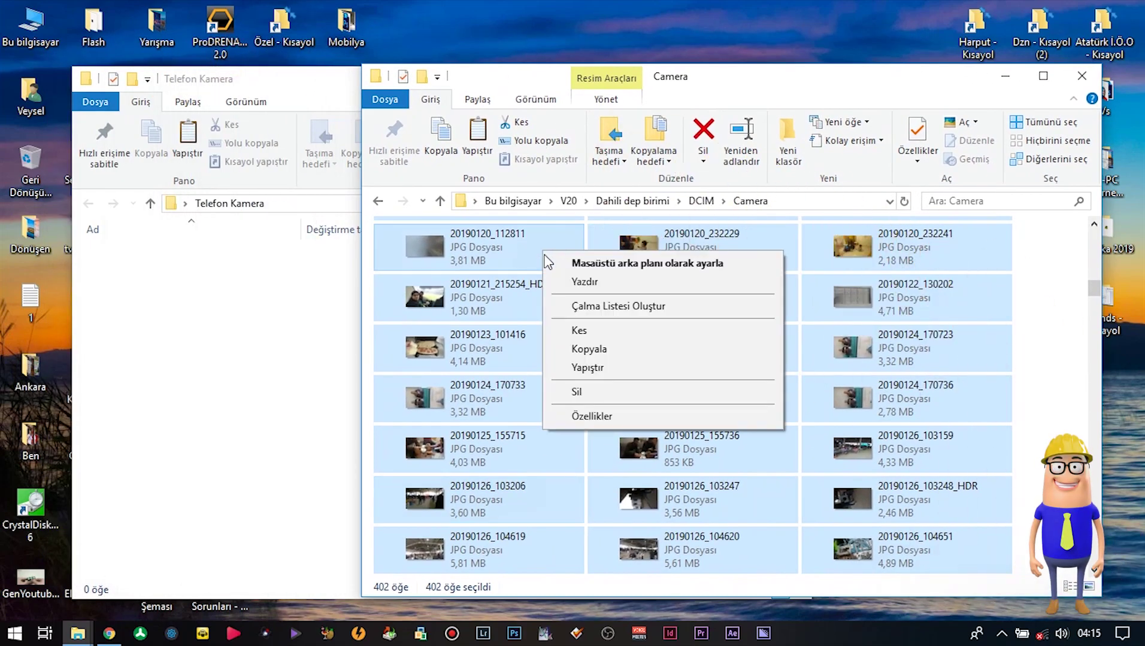
left_click(602, 351)
left_click(289, 344)
right_click(289, 344)
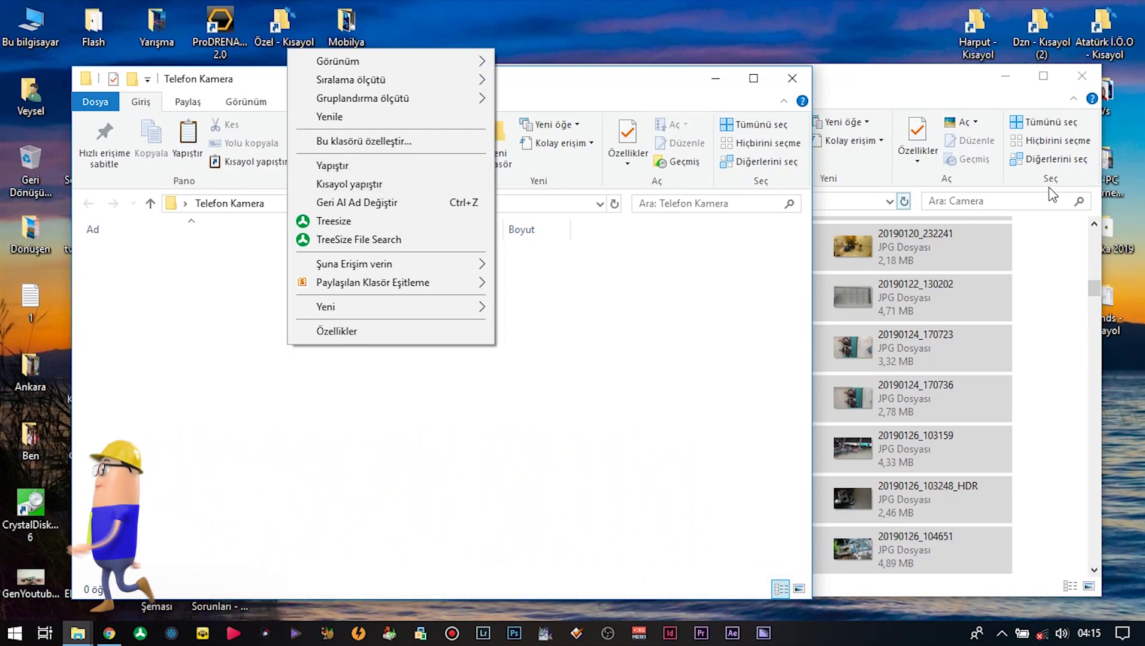
Step: Reselect all files in the phone's Camera folder and transfer them directly into the Telefon Kamera folder
left_click(976, 239)
left_click_drag(975, 239, 1036, 250)
left_click(937, 112)
key("ctrl+a")
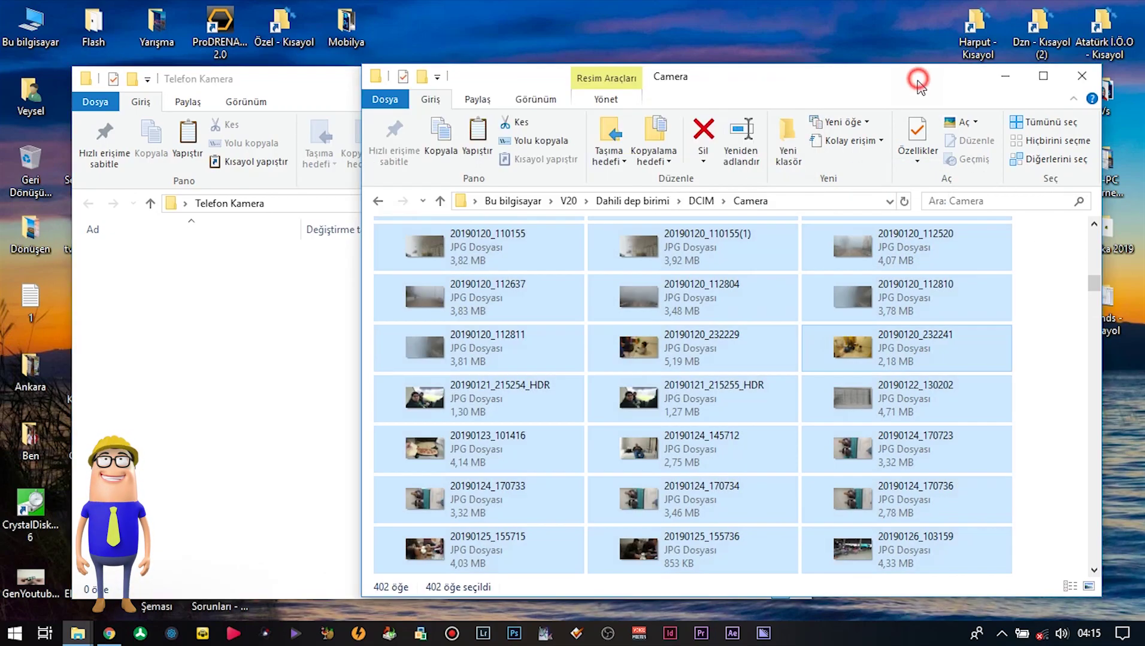
left_click_drag(447, 252, 279, 299)
key("shift")
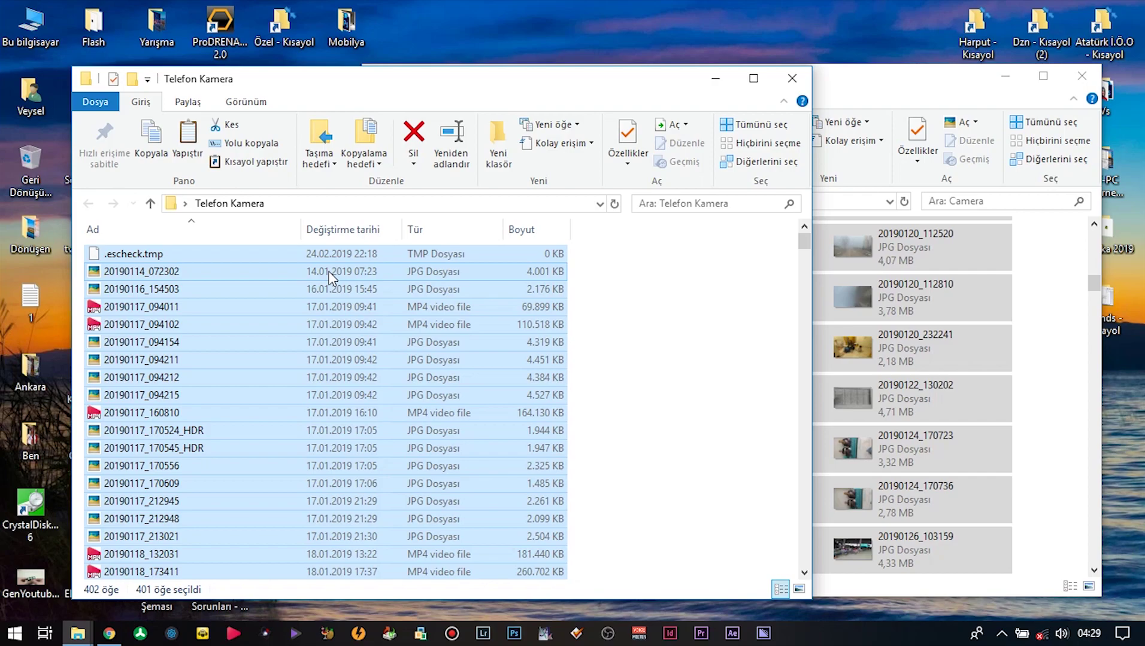
Step: Return to the phone's Camera folder and look through its files
left_click(1051, 338)
scroll(936, 372, "down", 10)
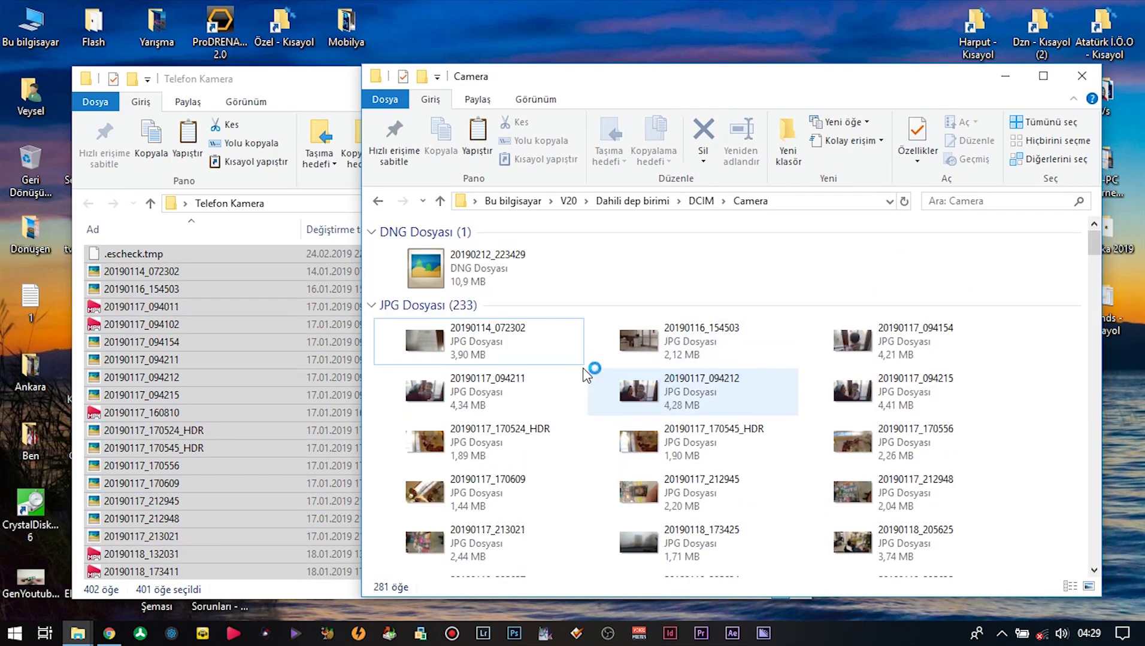
Step: Compare the Telefon Kamera folder with the phone's Camera folder, and display the Telefon Kamera files as large icons
left_click(290, 88)
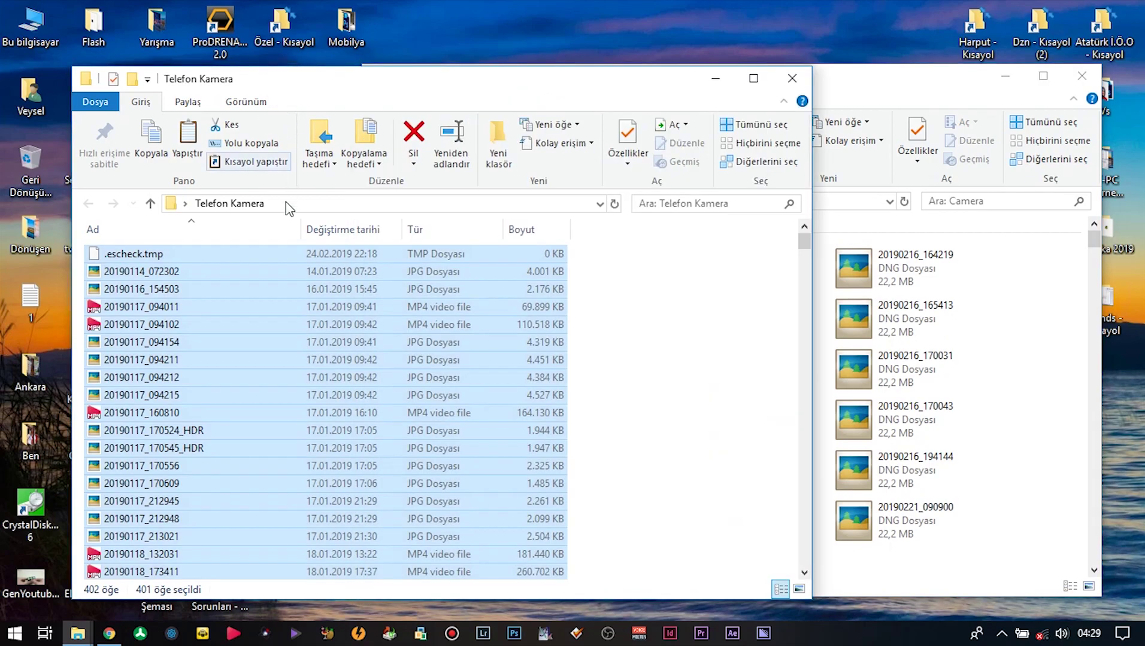
left_click(1042, 380)
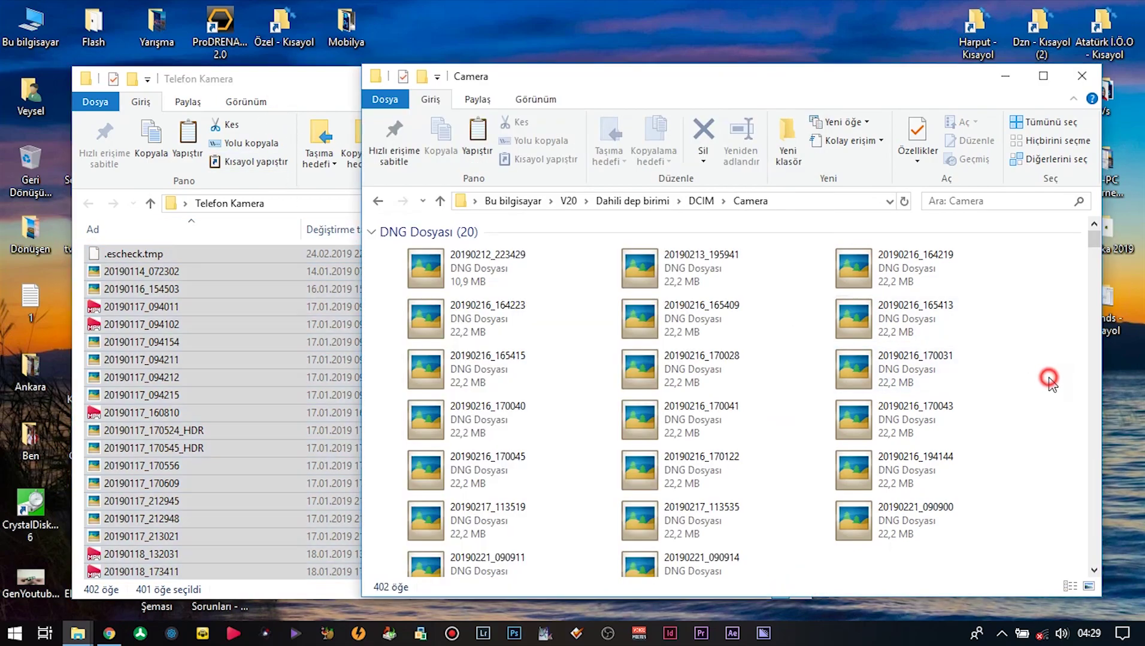
left_click(176, 453)
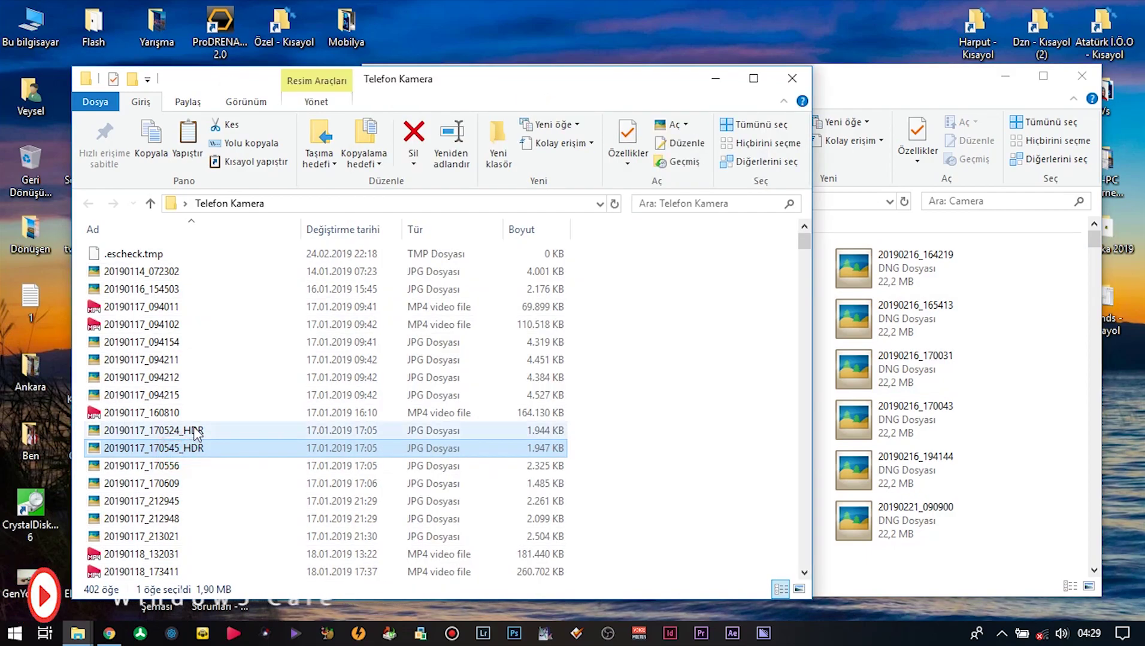
key("ctrl+shift+2")
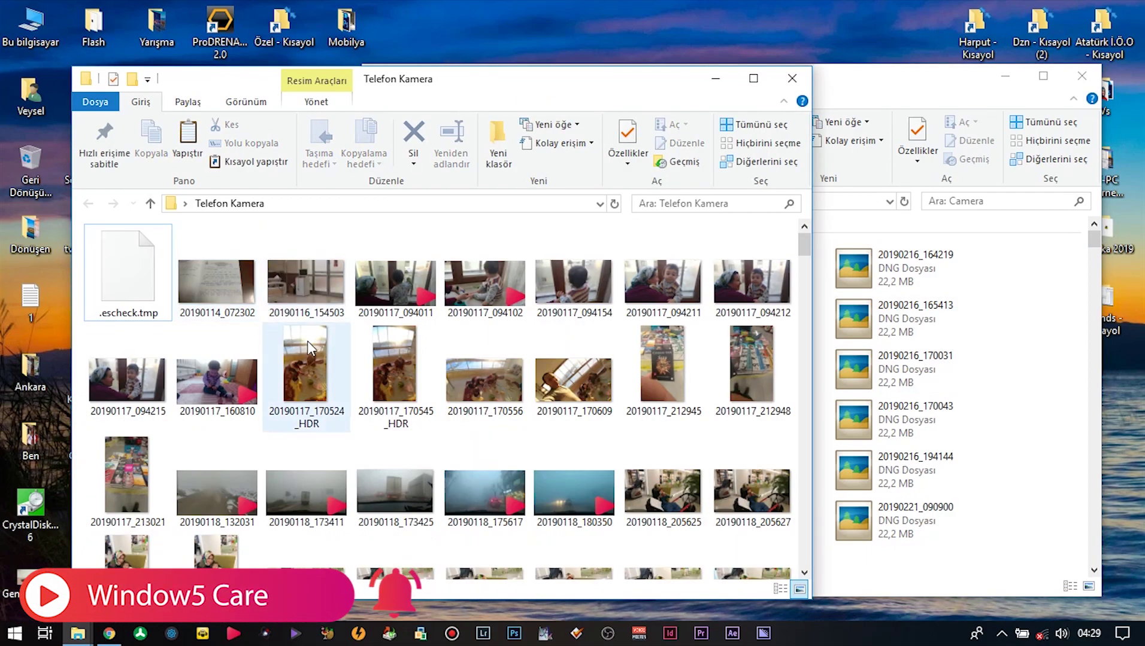
Step: Look through the thumbnails of the copied photos and videos down to the end of the Telefon Kamera folder
scroll(307, 340, "down", 15)
scroll(316, 365, "down", 10)
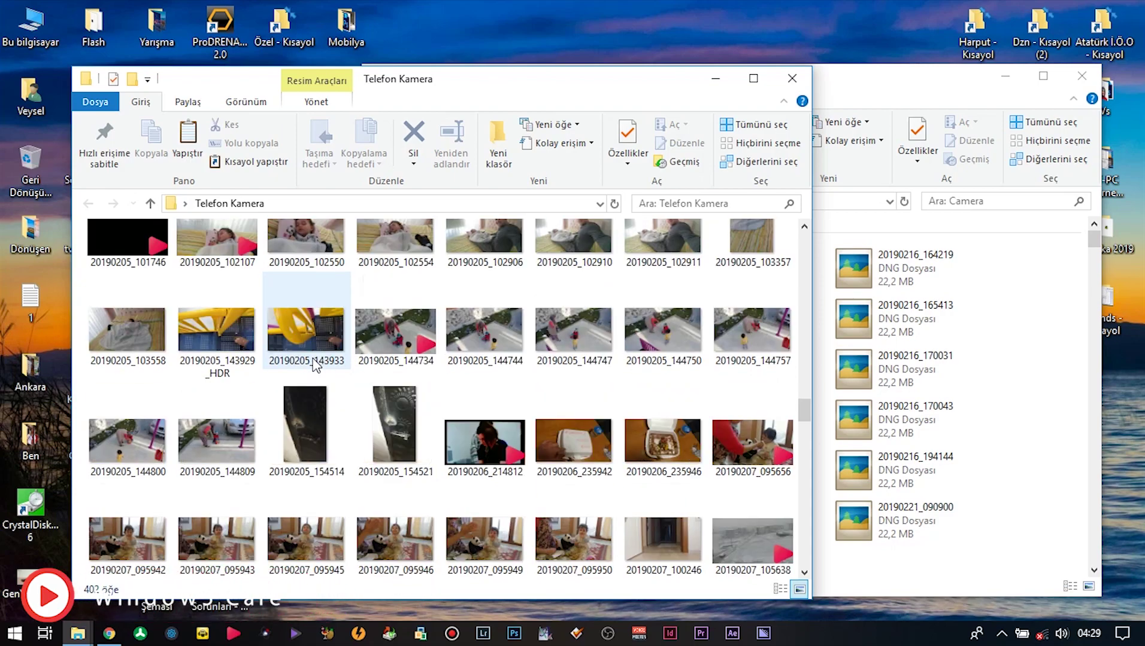
scroll(316, 366, "down", 10)
scroll(315, 364, "up", 5)
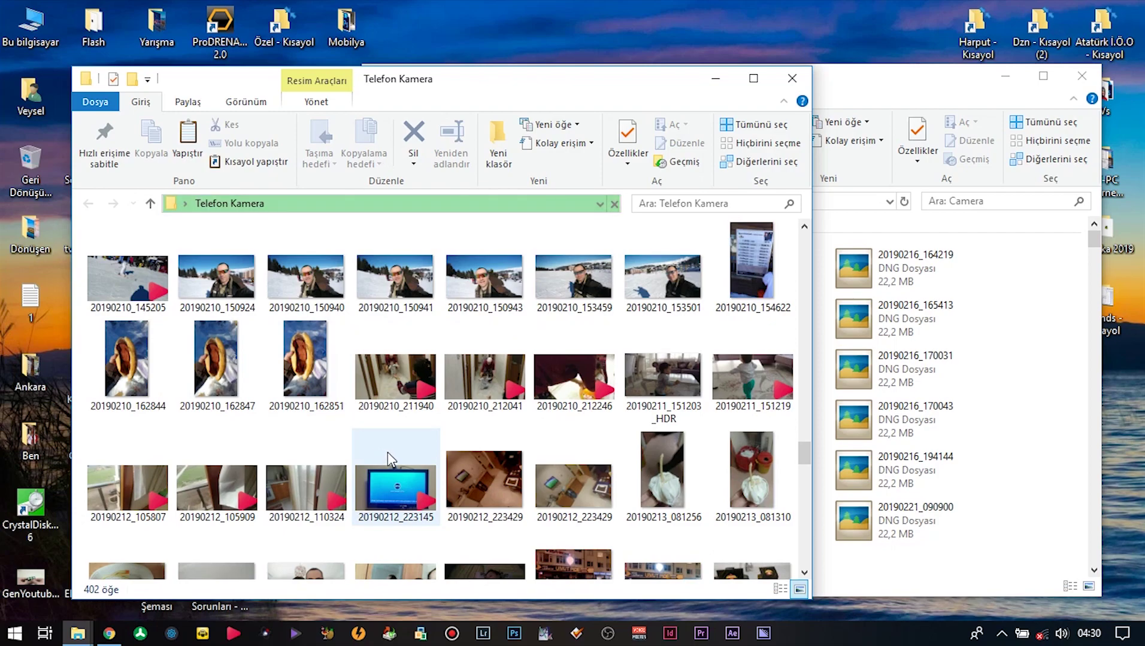
scroll(378, 447, "up", 3)
left_click(621, 355)
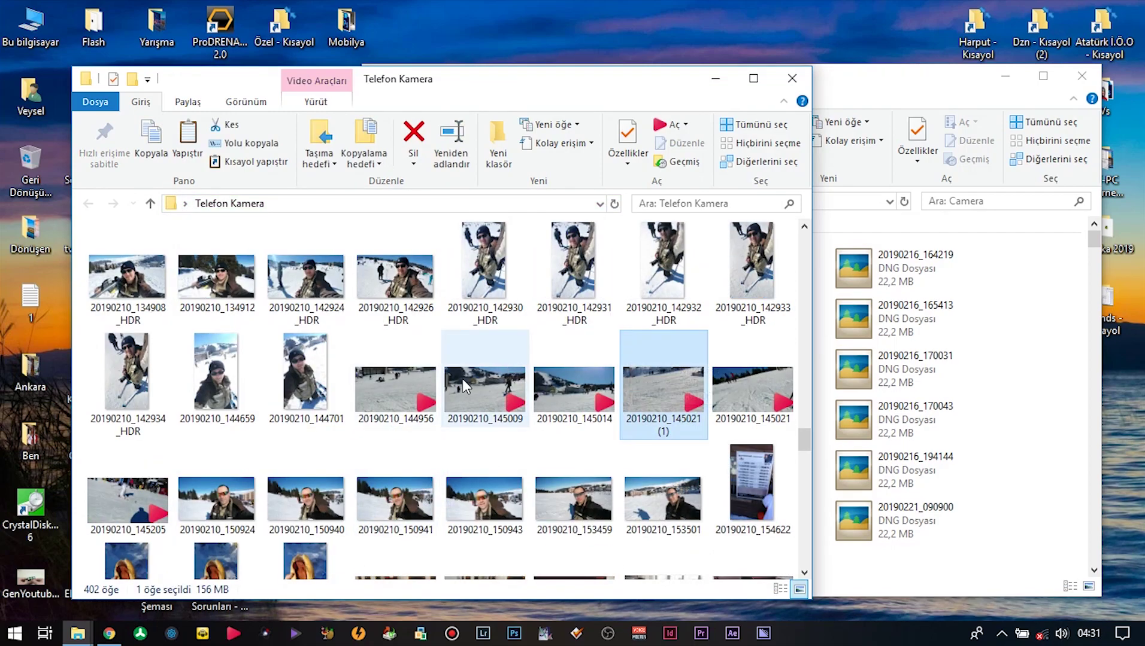
scroll(462, 379, "down", 15)
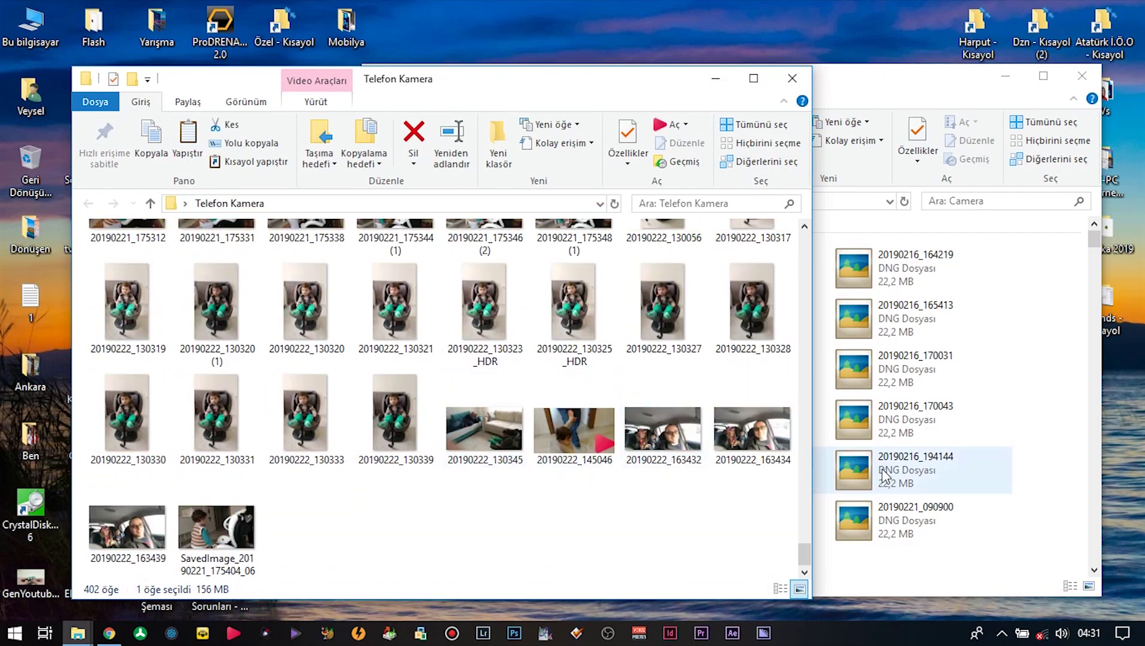
Step: Go back to the phone's internal storage, Dahili dep birimi, and open its Pictures folder
left_click(1033, 339)
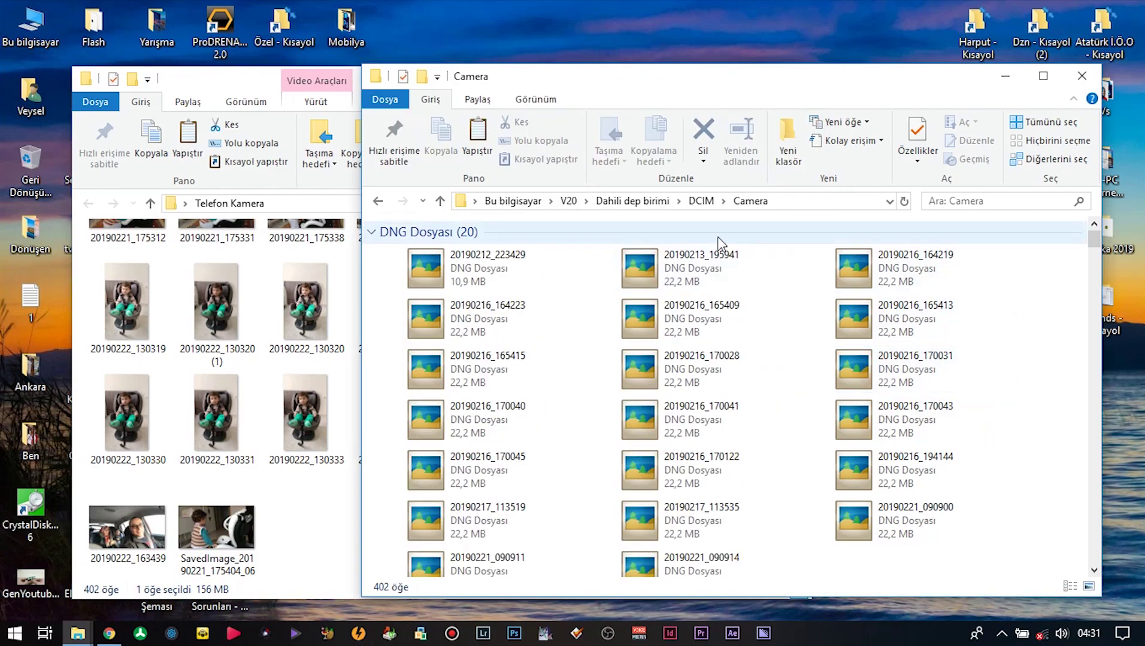
left_click(630, 201)
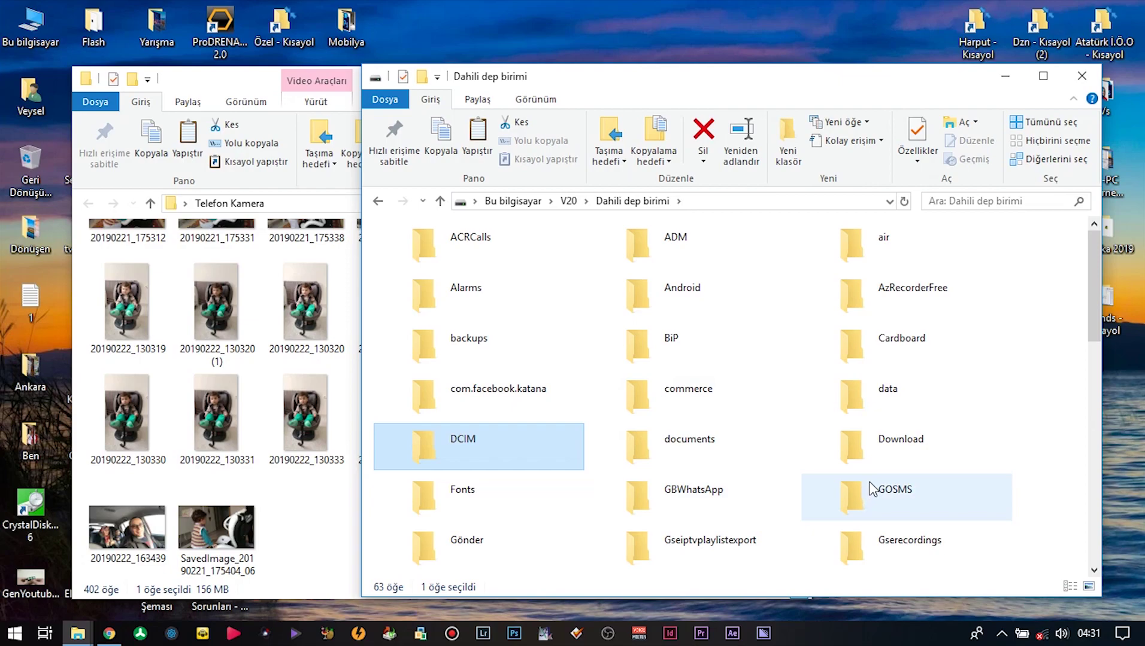
scroll(820, 490, "down", 3)
scroll(898, 505, "down", 6)
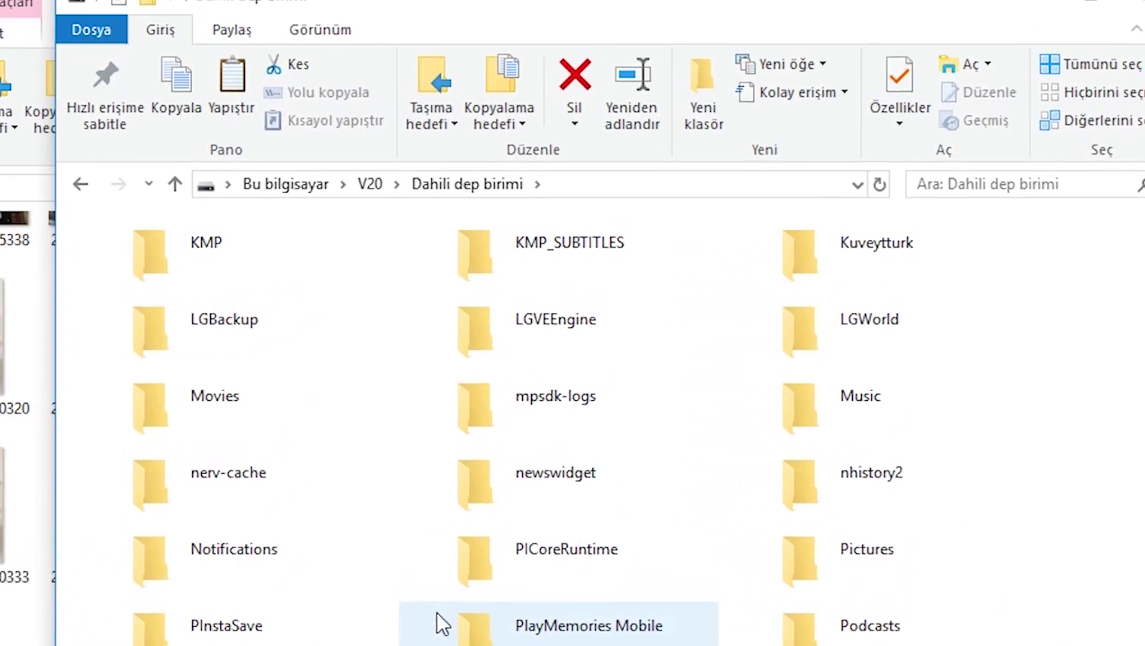
left_click(877, 592)
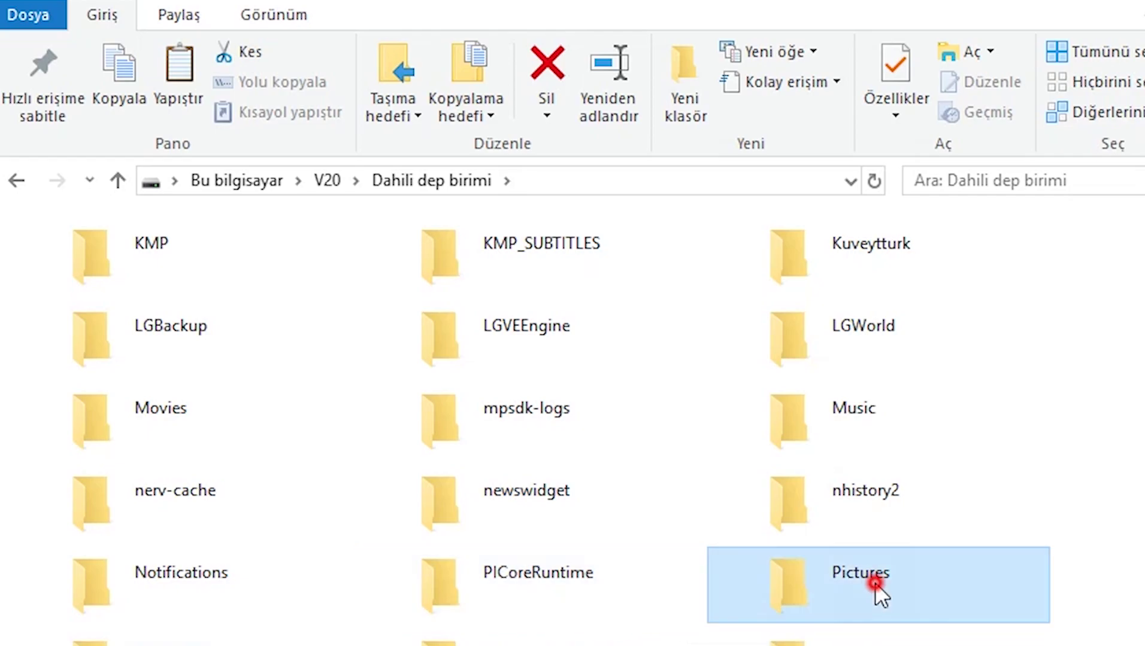
double_click(964, 564)
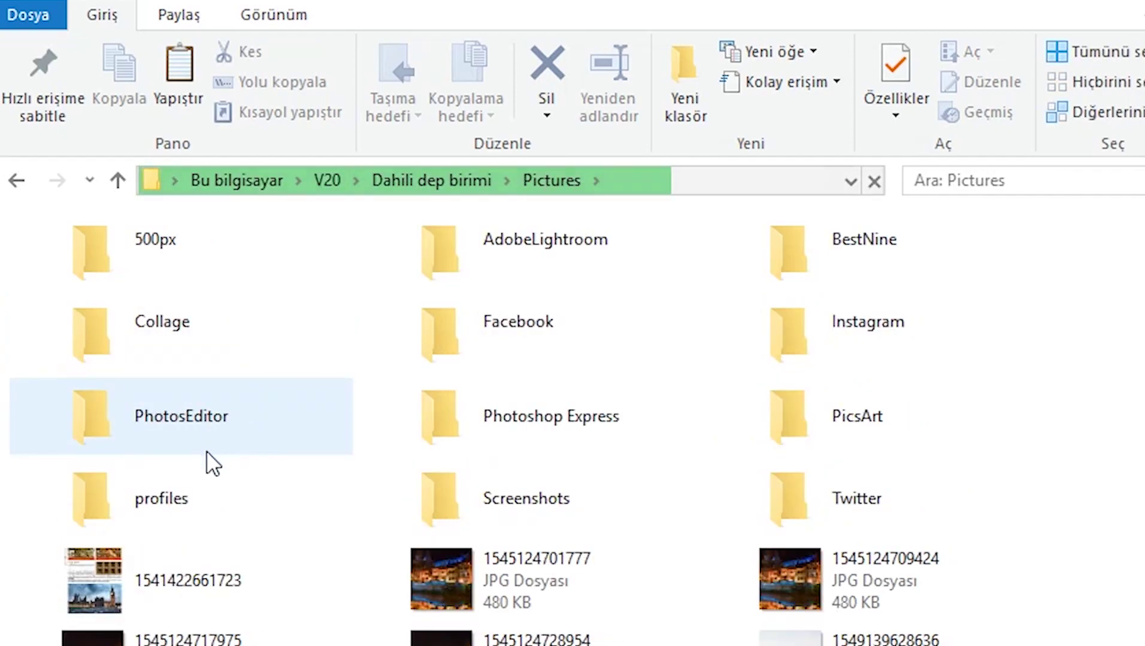
Step: Copy the Screenshots folder from the phone's Pictures folder into the Telefon Kamera folder
left_click(522, 501)
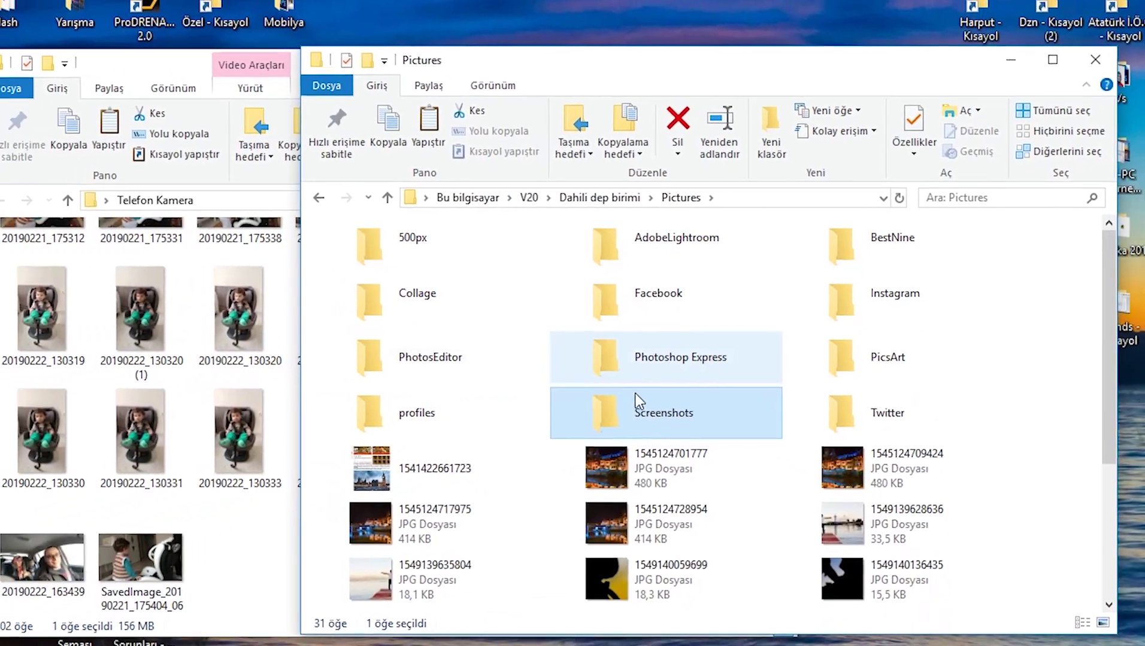
left_click_drag(635, 393, 243, 550)
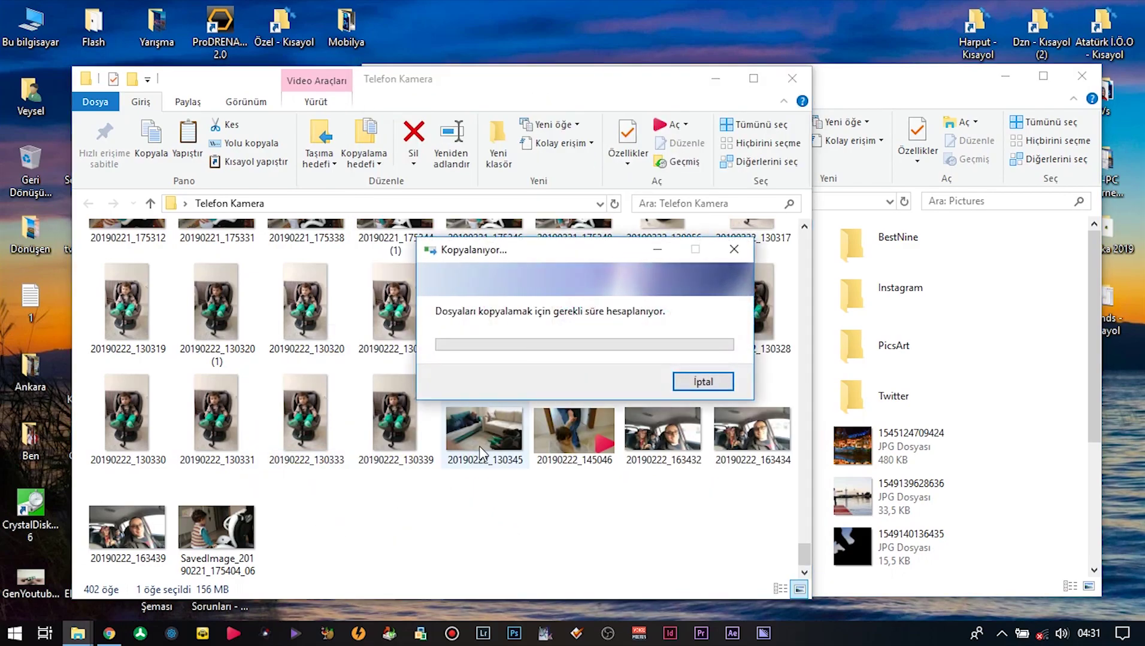
left_click(522, 493)
Step: Minimize the Telefon Kamera window and the phone's Pictures window to show the desktop
left_click(717, 78)
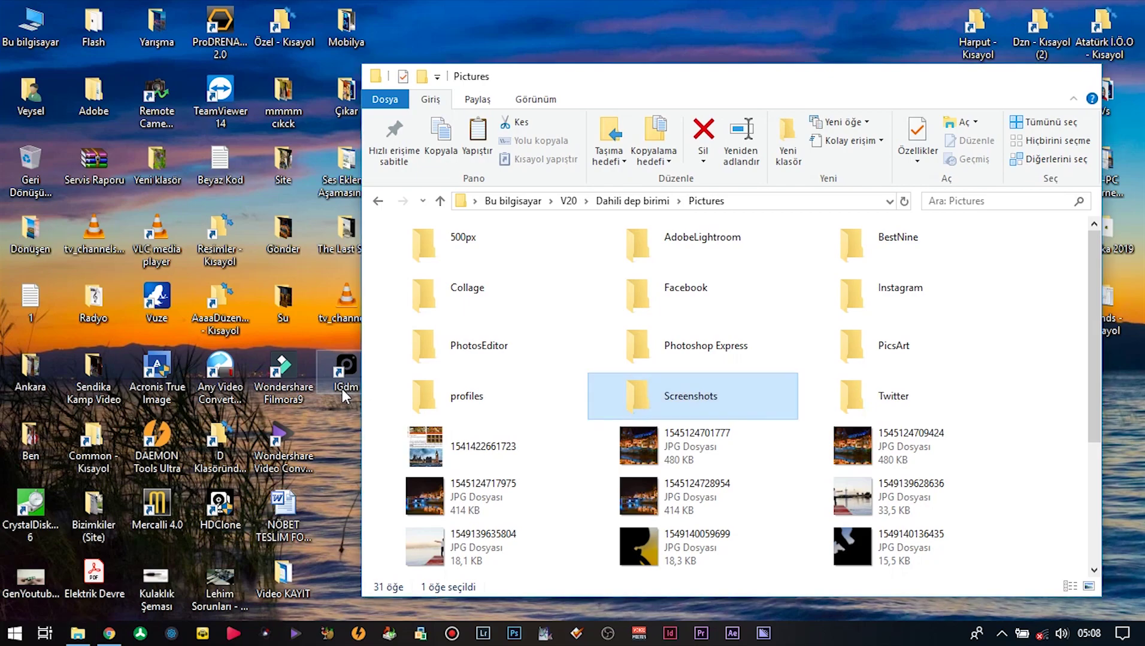
key("super+d")
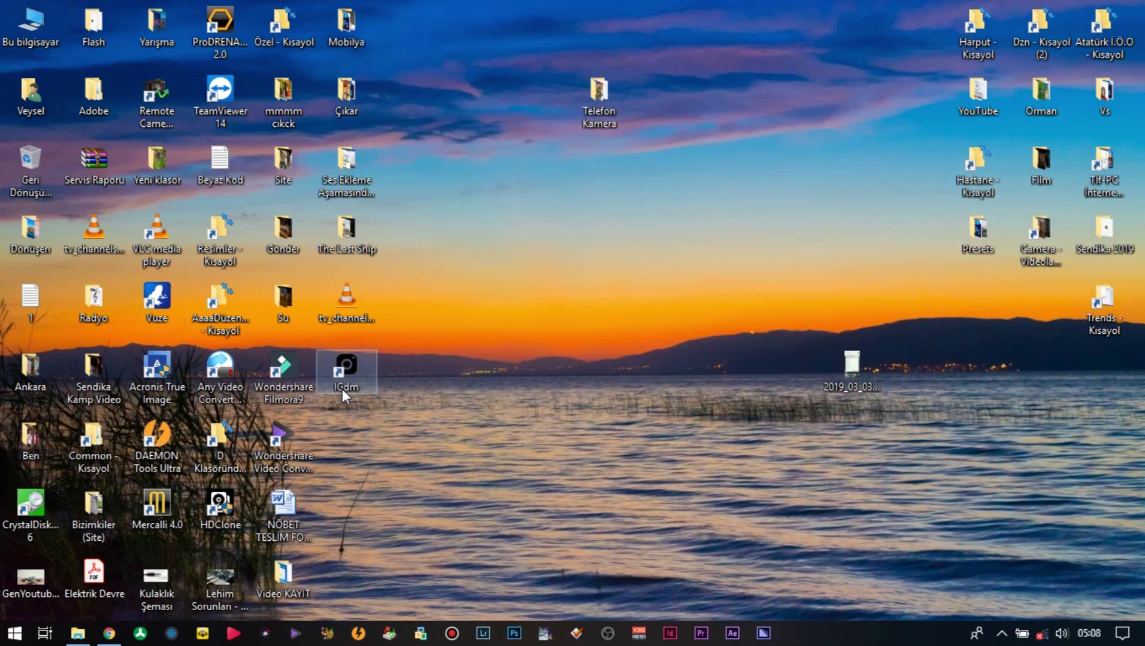